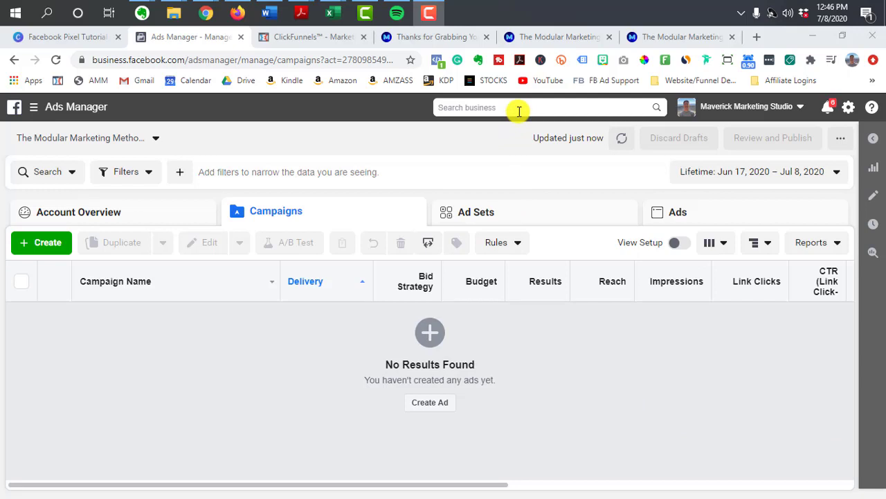
Open Events Manager and switch to The Modular Marketing Method ad account's pixel
left_click(34, 107)
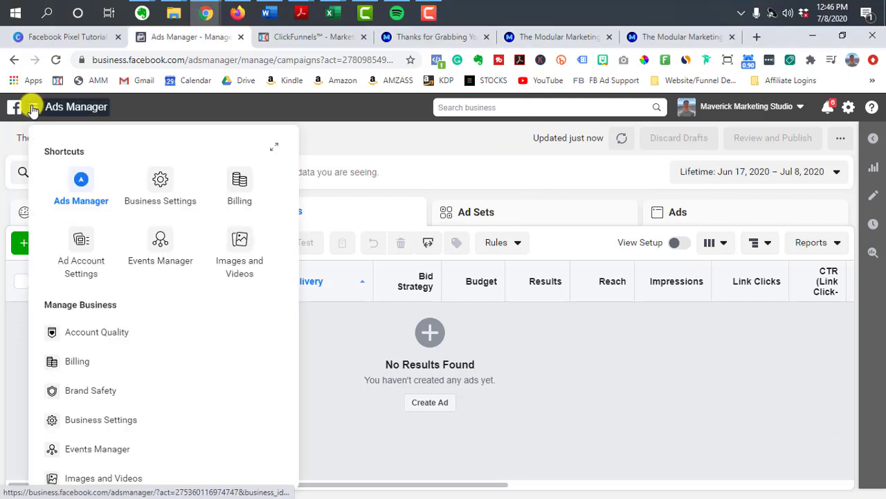
left_click(162, 238)
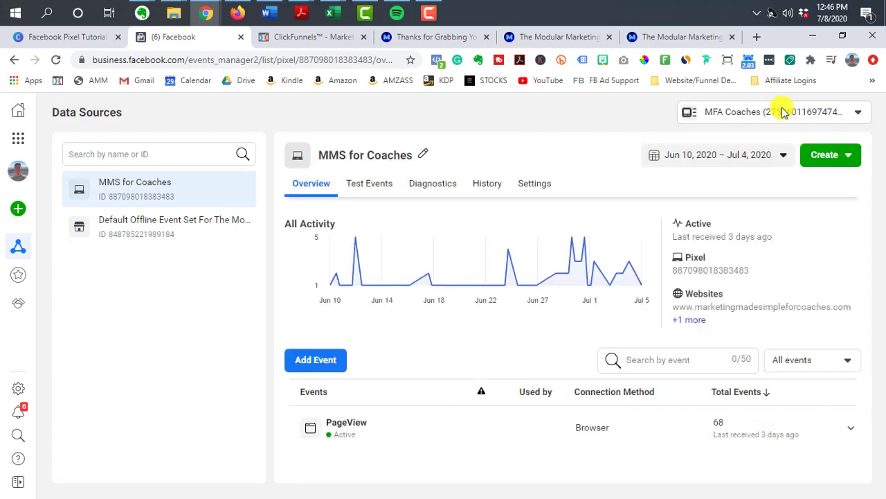
left_click(828, 115)
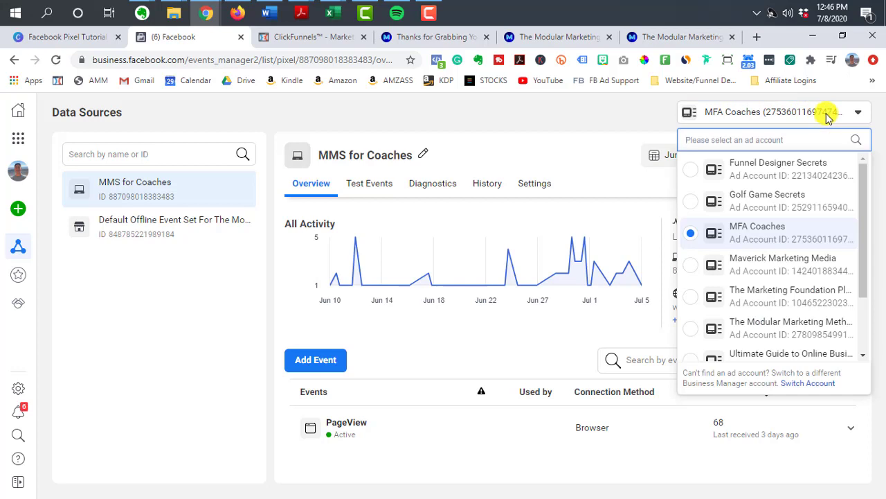
left_click(807, 333)
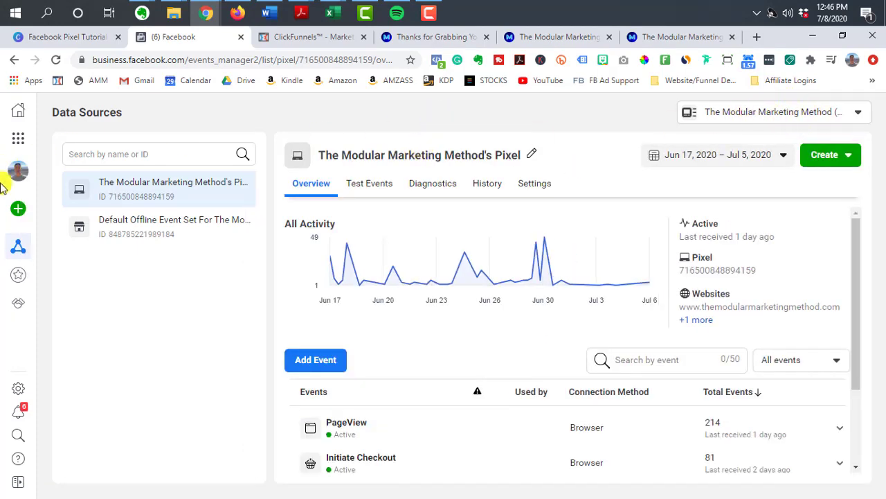
mouse_move(13, 206)
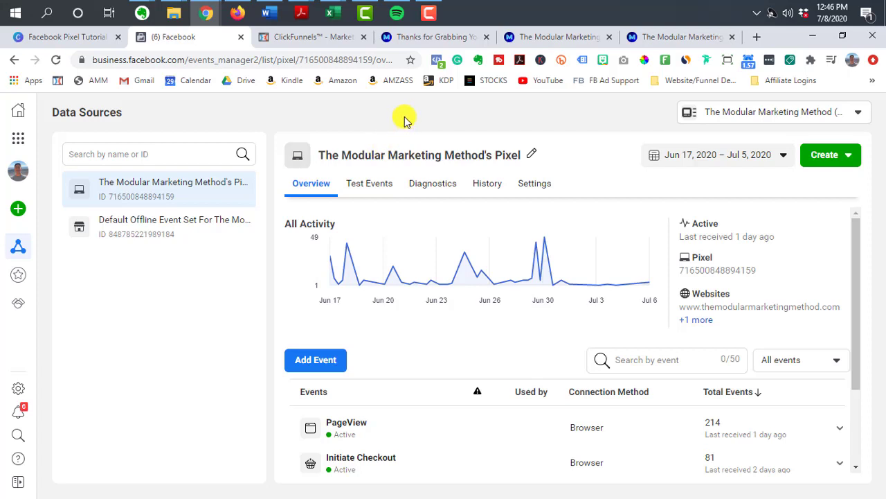
Choose manual pixel code installation and copy the Facebook Pixel base code
left_click(338, 362)
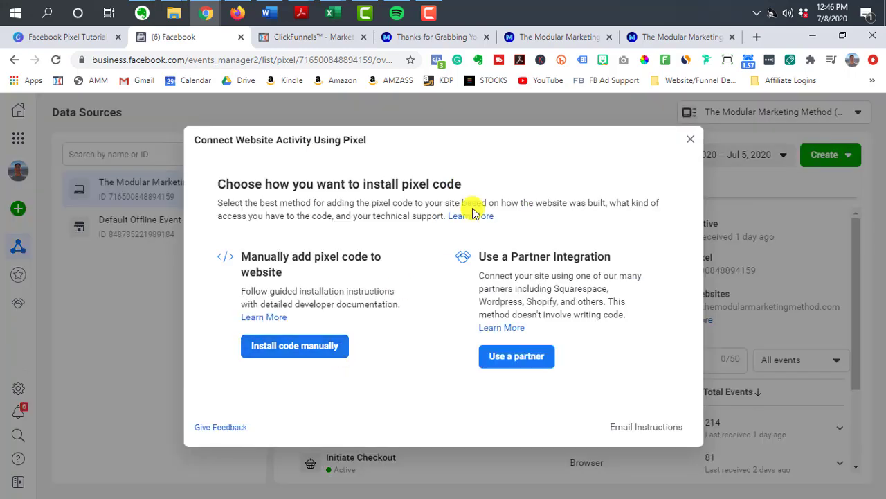
left_click(295, 354)
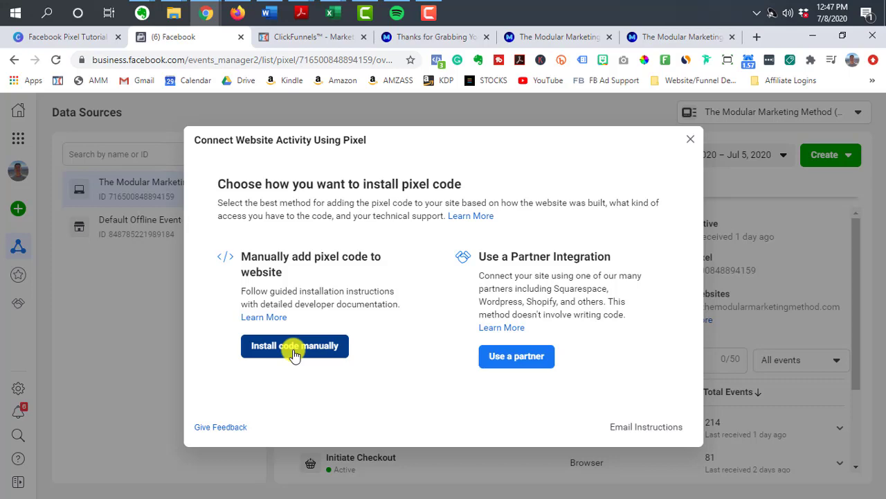
left_click(692, 143)
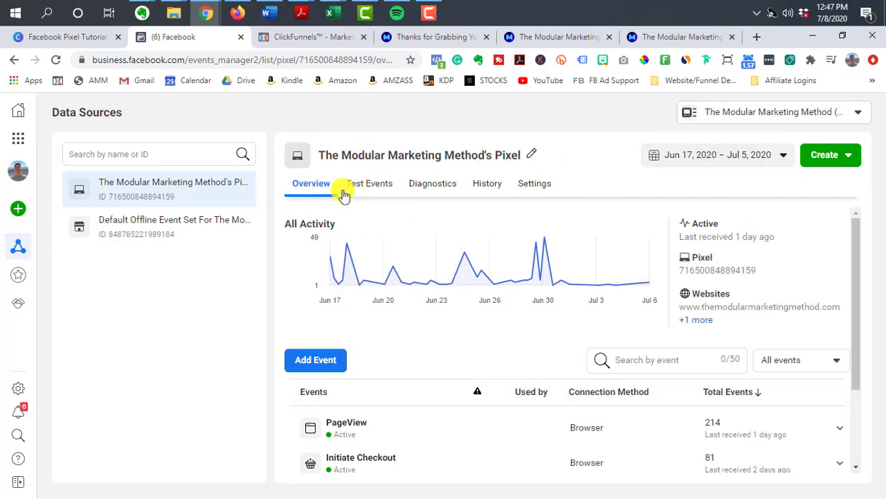
left_click(323, 360)
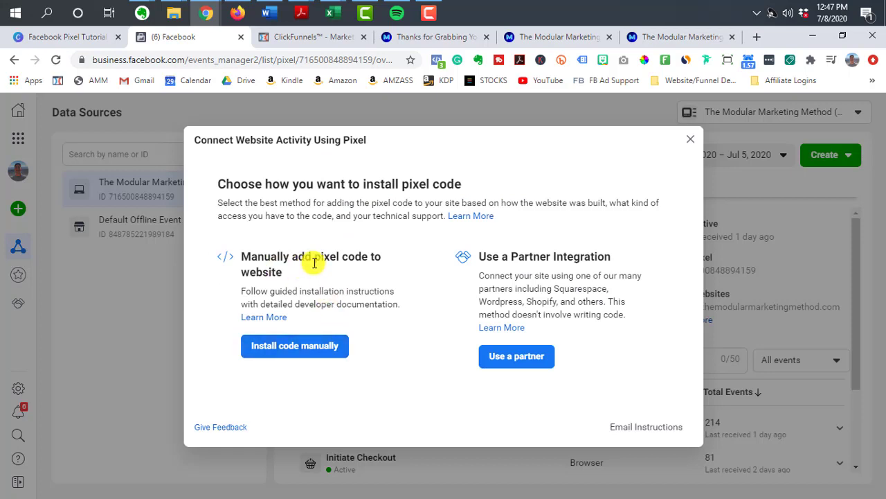
left_click(323, 353)
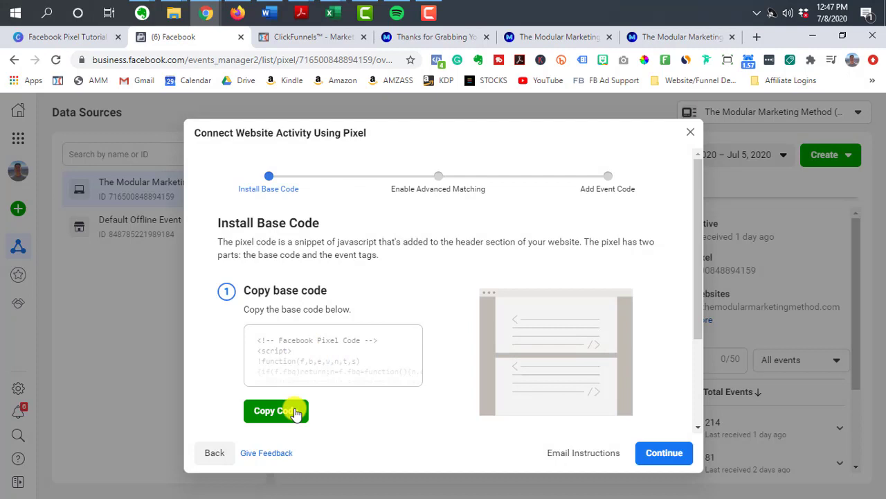
left_click(251, 415)
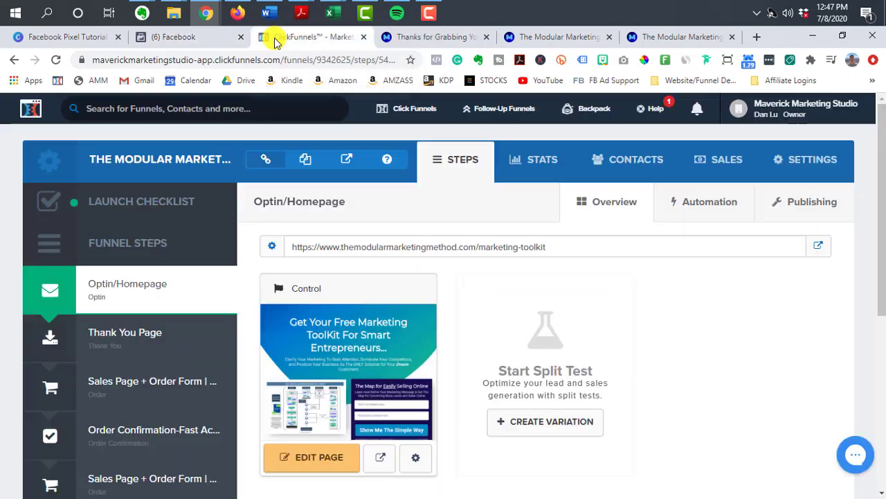
left_click(272, 37)
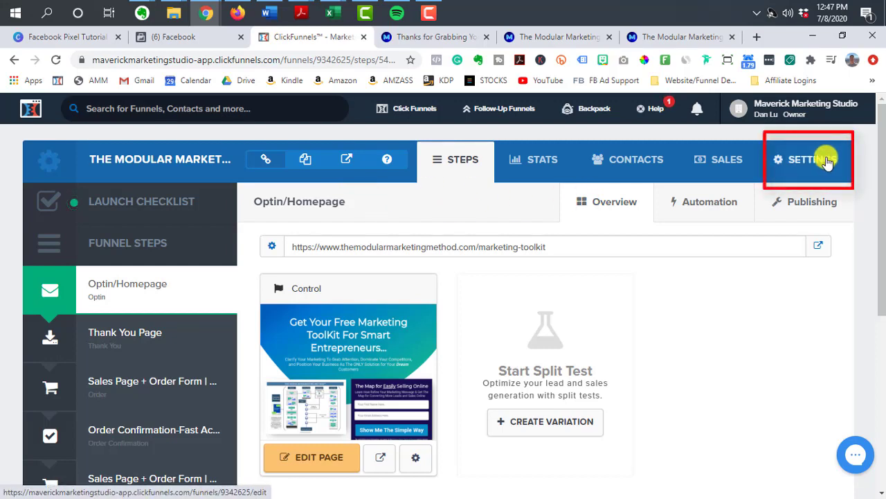
left_click(802, 160)
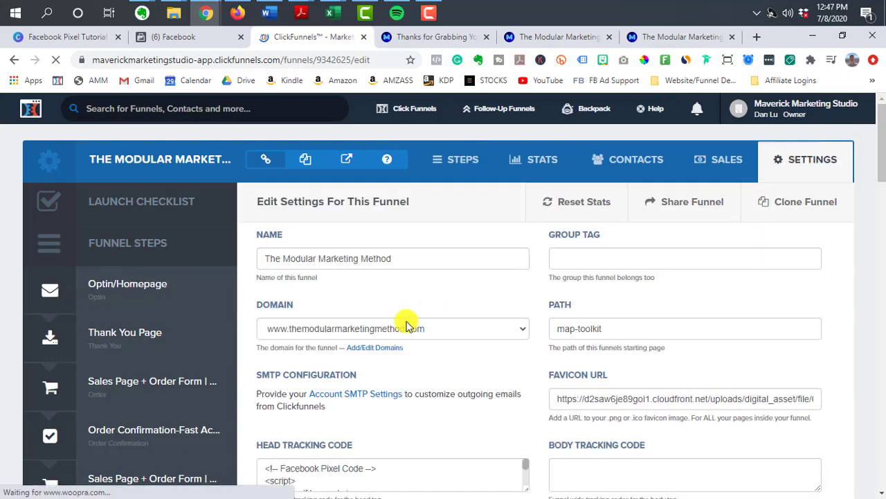
scroll(407, 325, "down", 3)
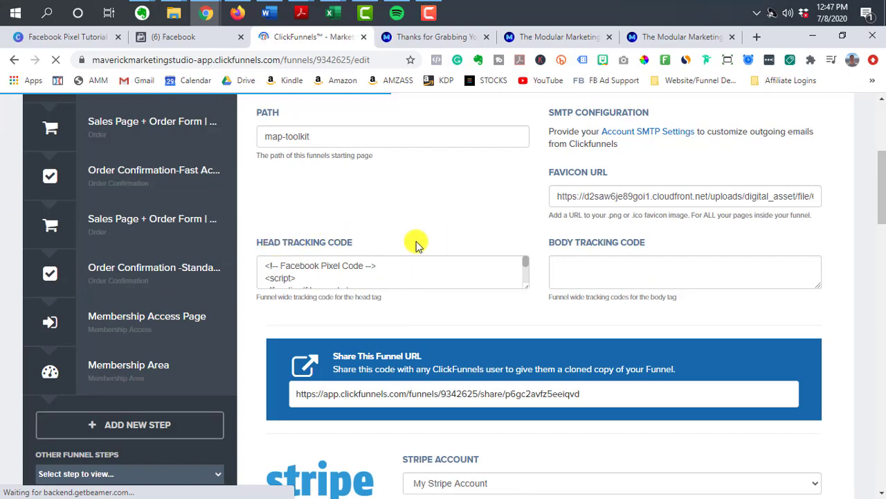
left_click_drag(525, 291, 540, 477)
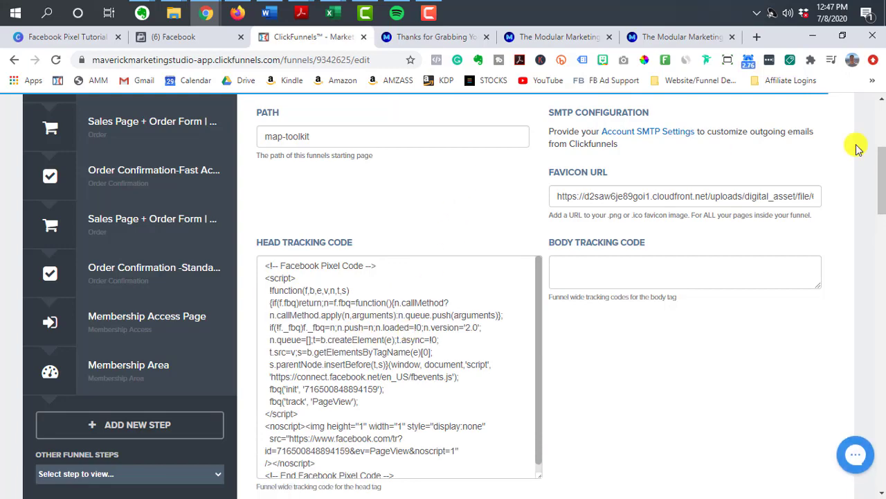
left_click_drag(882, 180, 864, 130)
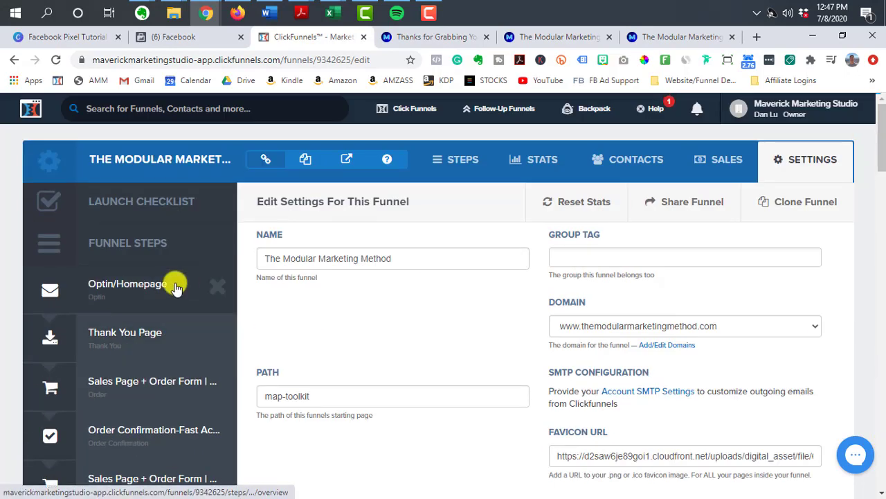
scroll(167, 320, "down", 2)
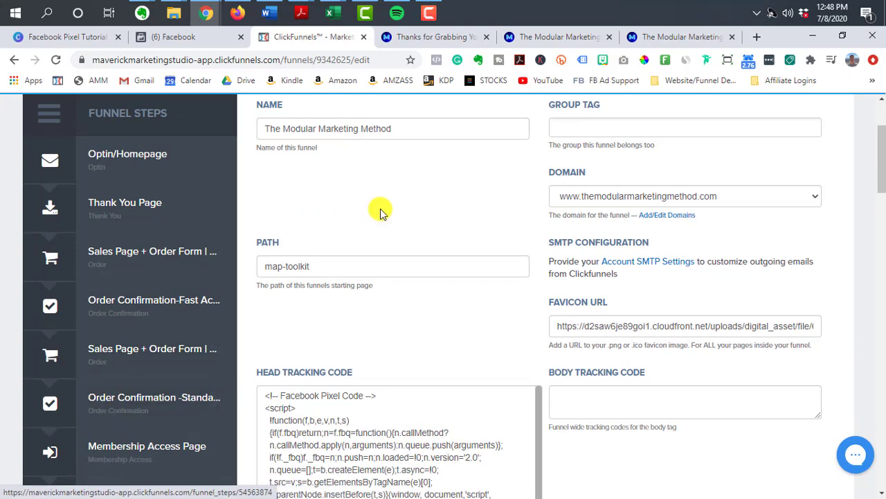
scroll(362, 261, "up", 2)
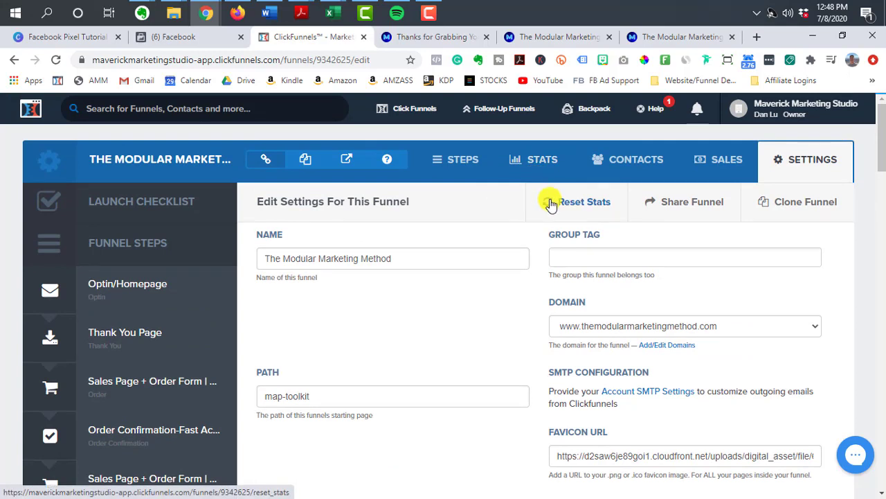
left_click(466, 163)
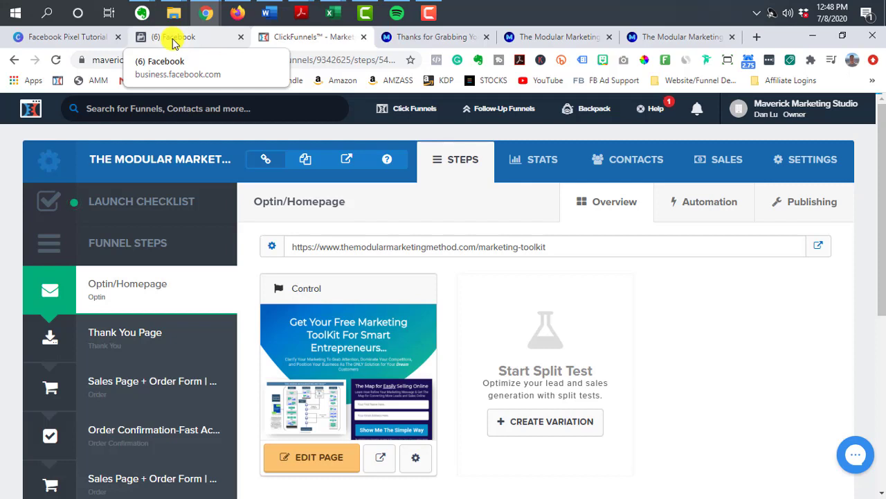
Continue past the advanced matching and event code steps, then close the pixel setup
left_click(173, 39)
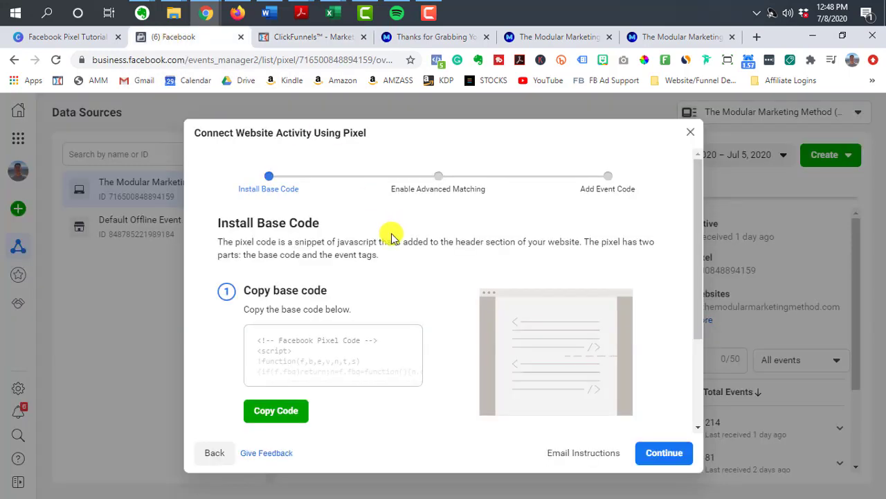
left_click(660, 451)
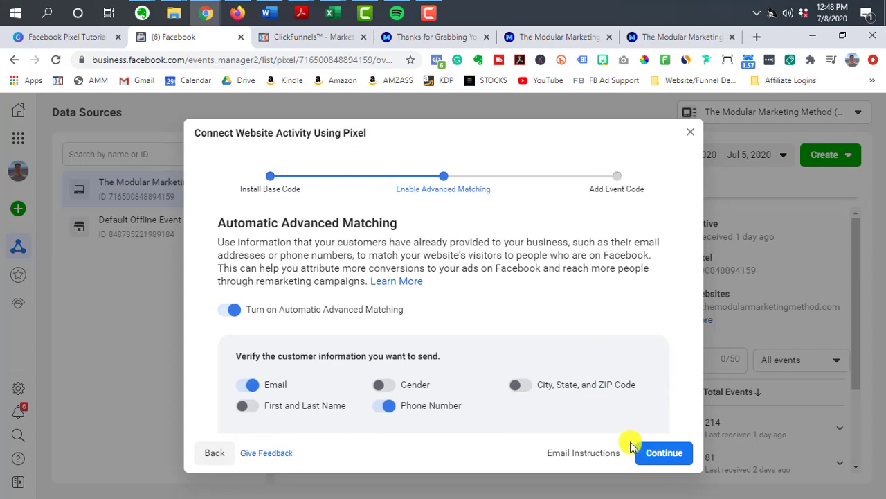
left_click(661, 456)
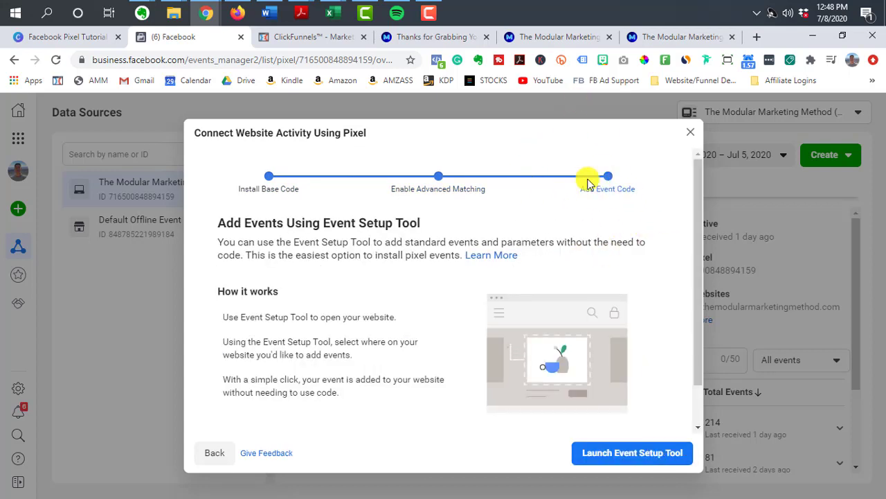
left_click(689, 134)
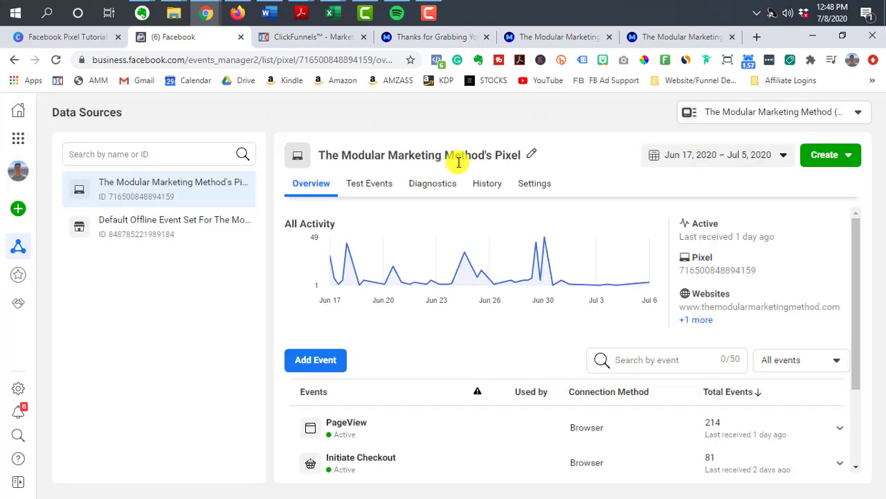
Check the pixel's Create options, then go to the Custom Conversions page
left_click(855, 167)
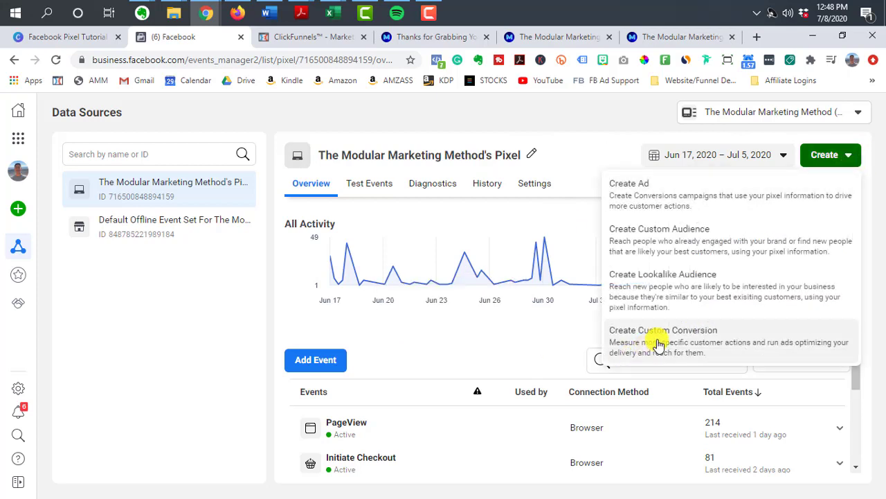
left_click(103, 279)
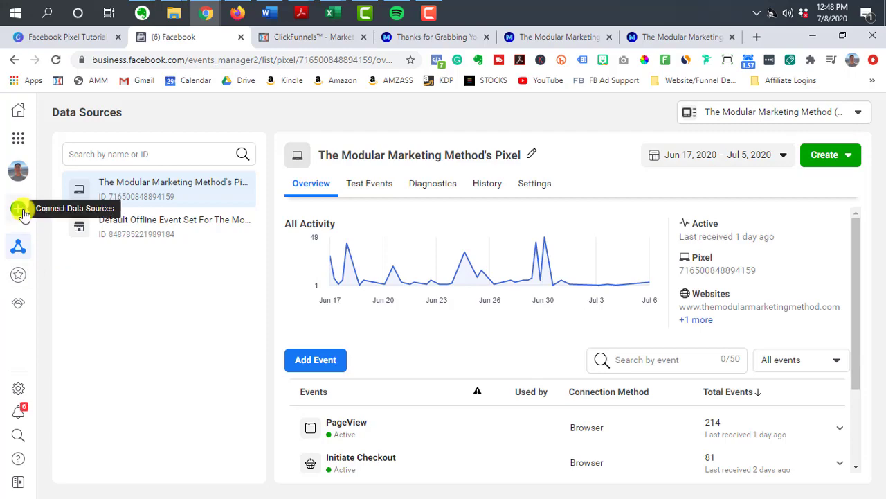
mouse_move(23, 216)
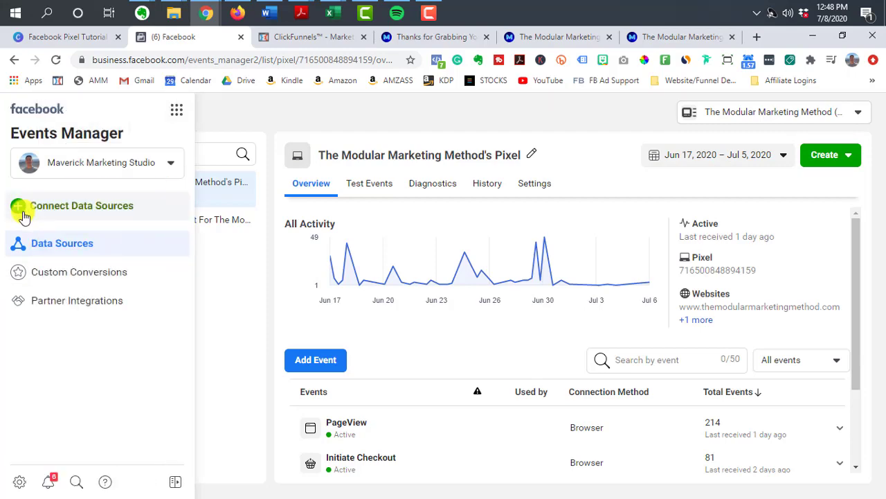
left_click(74, 277)
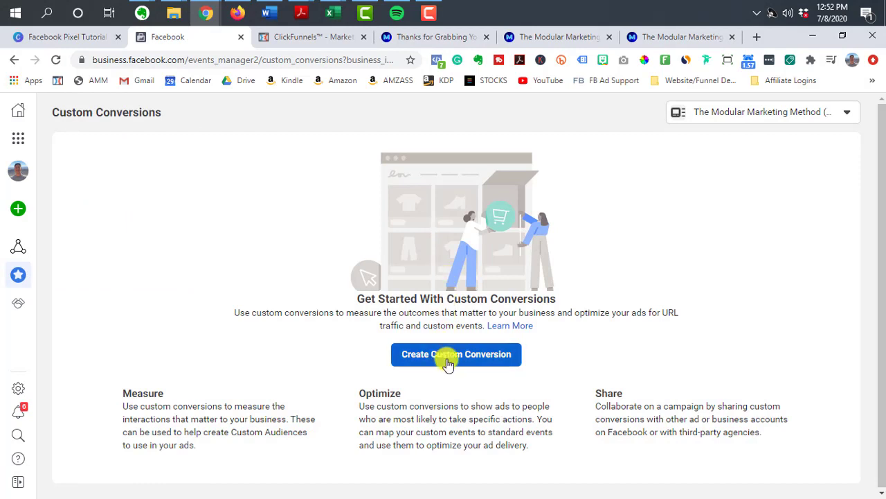
Start a custom conversion named Lead, trying Lead then All URL Traffic as its event
left_click(449, 363)
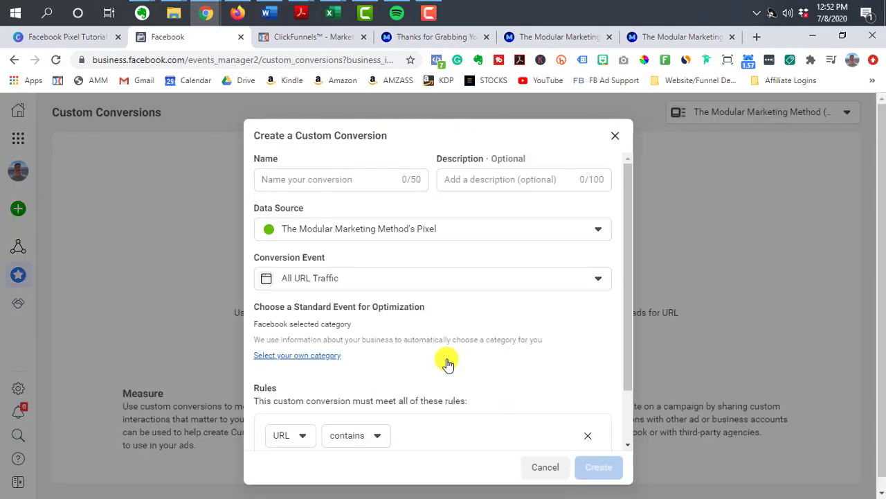
left_click(358, 184)
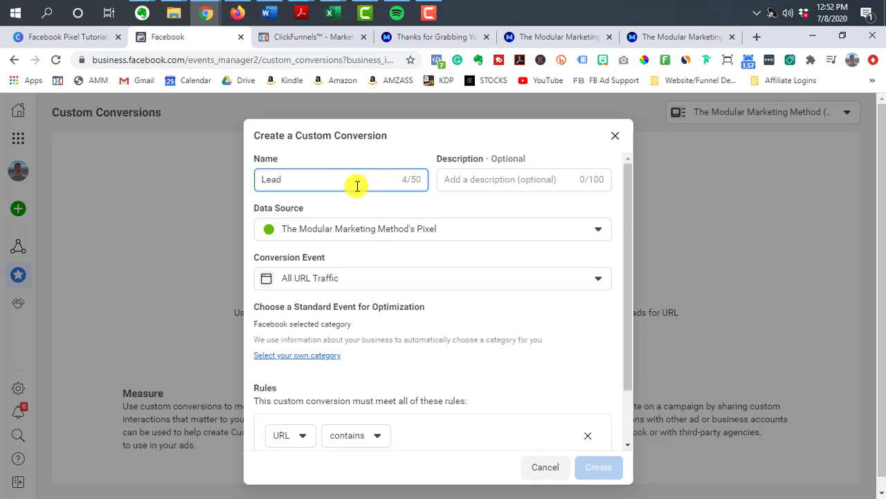
left_click(420, 205)
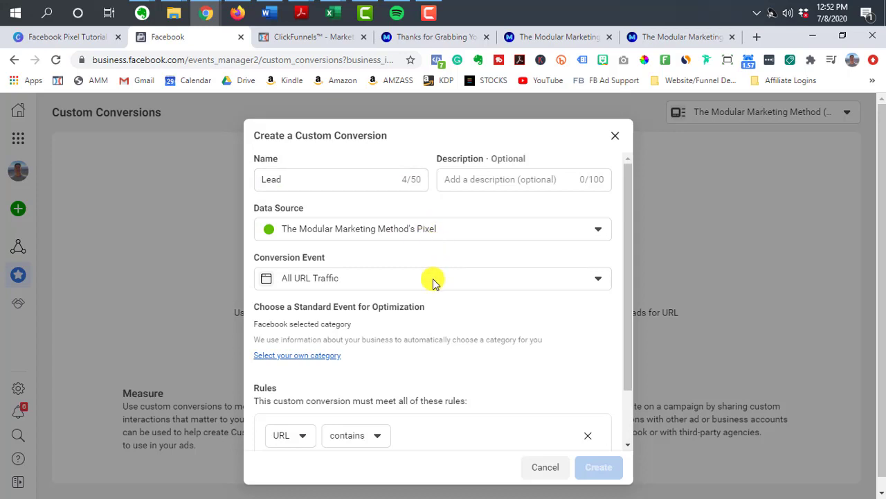
left_click(433, 278)
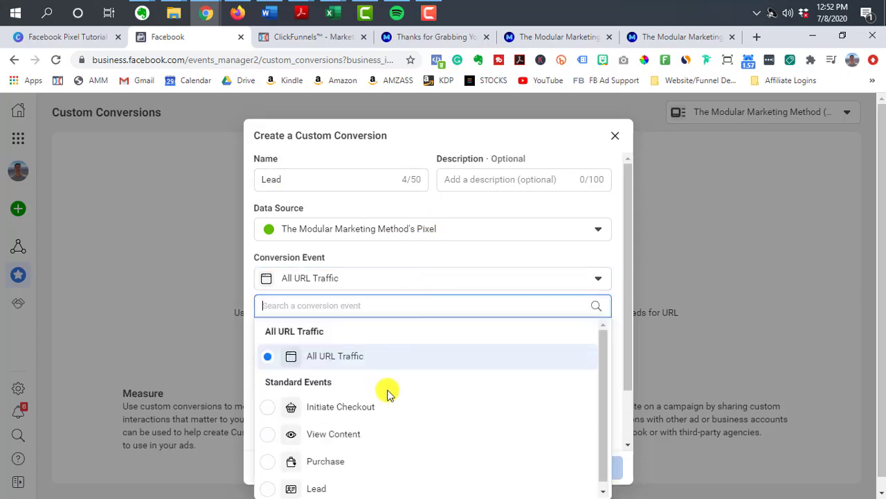
scroll(387, 394, "down", 1)
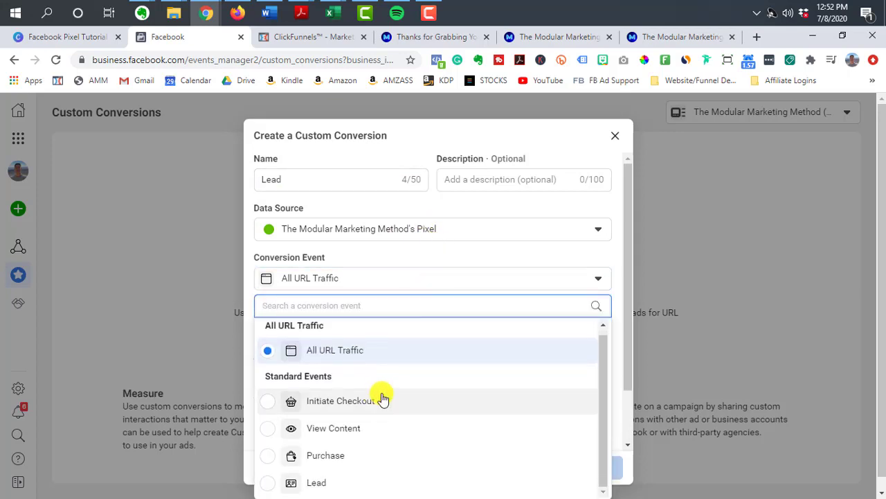
left_click(351, 484)
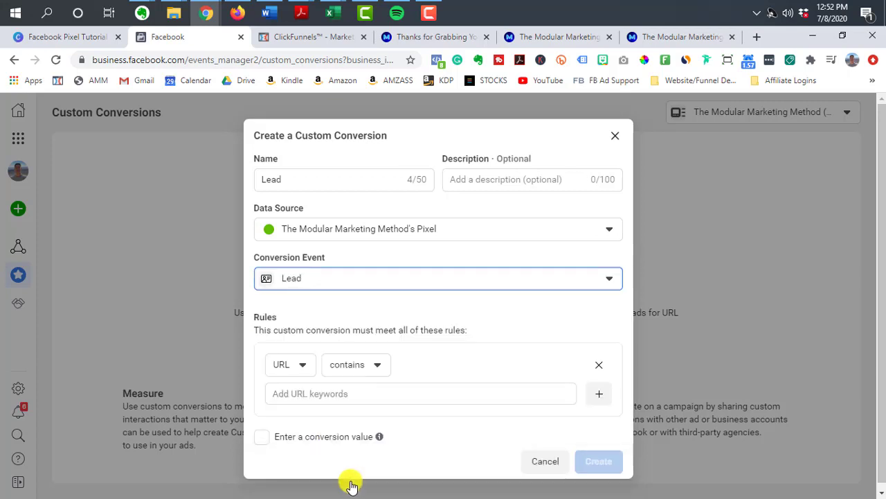
left_click(467, 286)
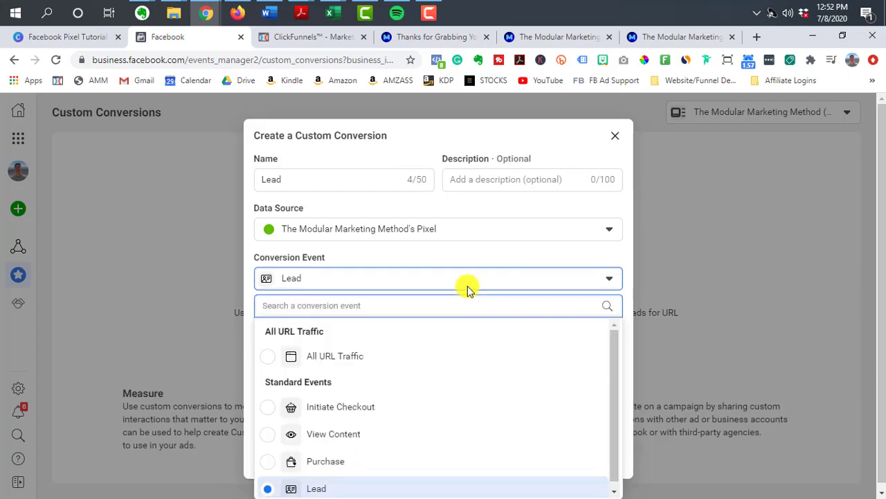
left_click(409, 356)
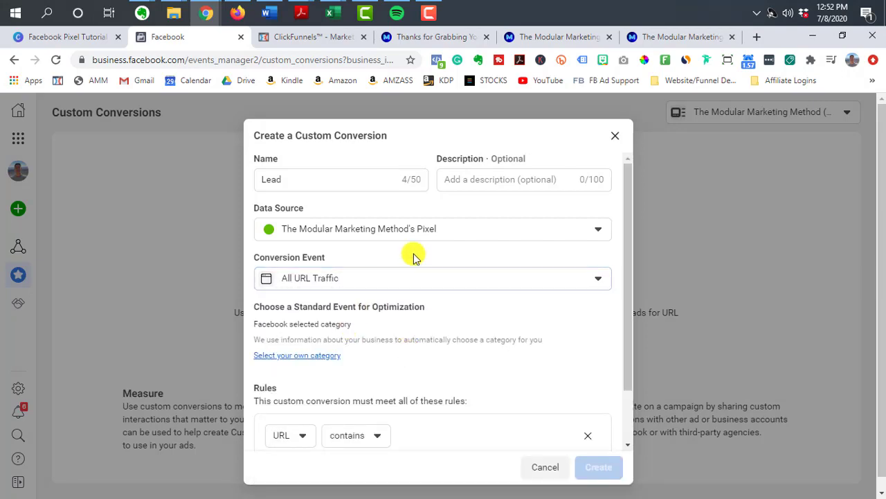
Browse the standard optimization event categories, then close that list
scroll(412, 254, "down", 3)
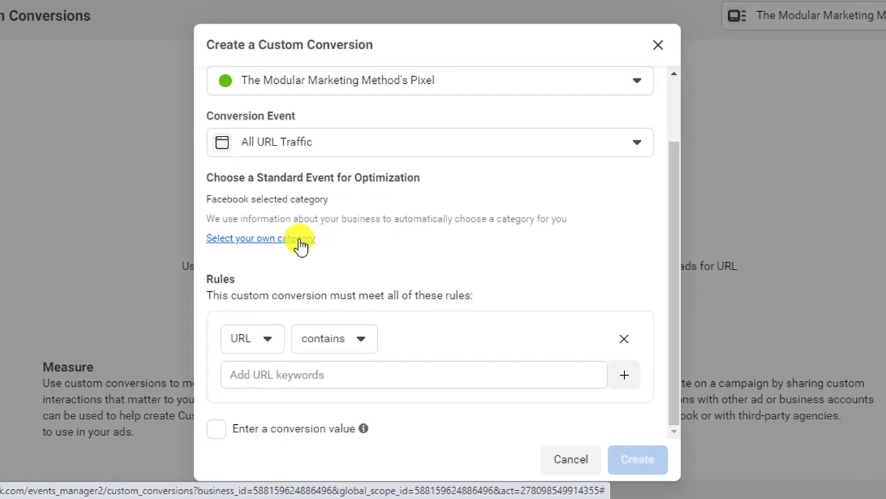
left_click(300, 240)
left_click(362, 241)
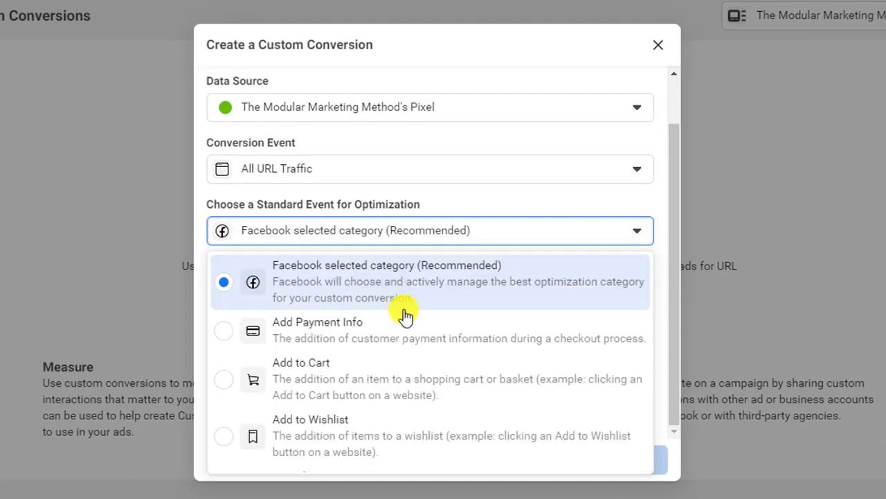
scroll(405, 317, "down", 3)
scroll(405, 317, "up", 1)
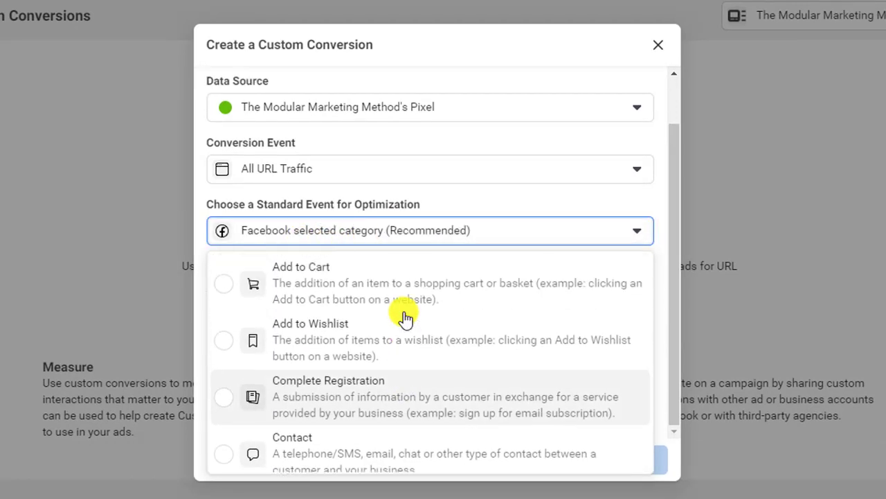
scroll(405, 317, "up", 1)
scroll(430, 319, "up", 2)
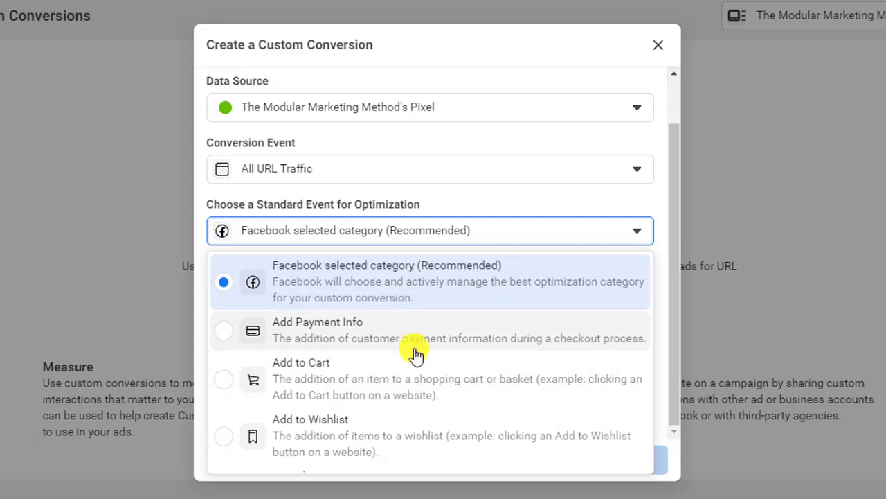
scroll(413, 357, "down", 3)
scroll(415, 358, "up", 3)
scroll(413, 352, "down", 3)
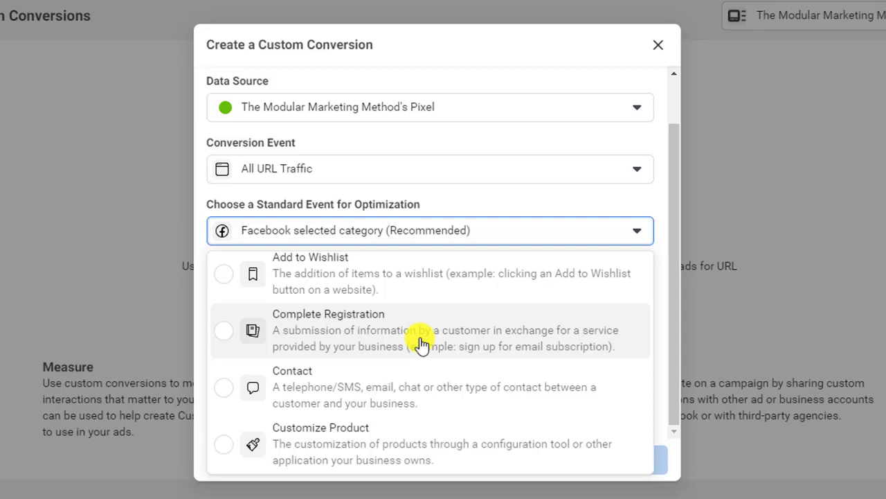
scroll(426, 336, "down", 2)
scroll(444, 321, "down", 2)
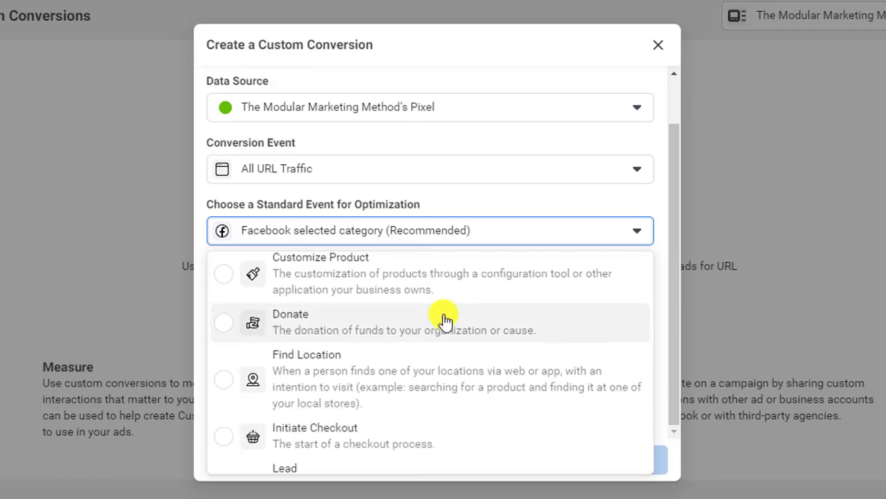
scroll(443, 320, "down", 5)
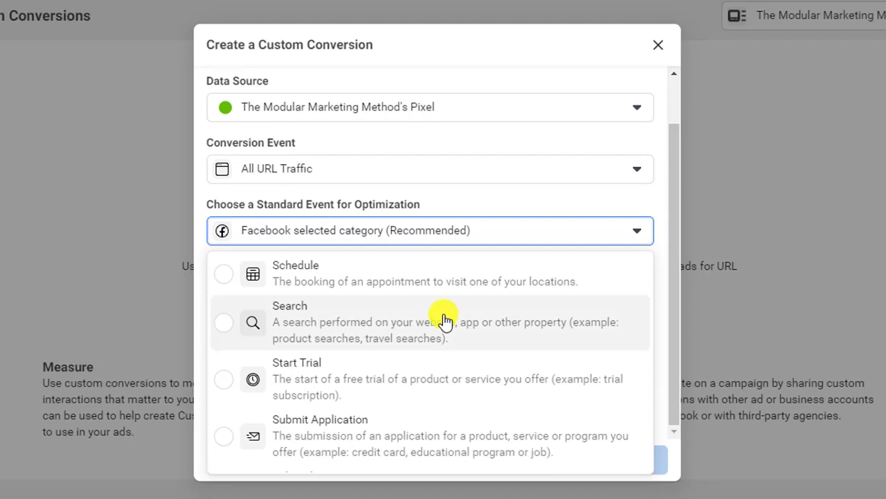
scroll(443, 320, "down", 4)
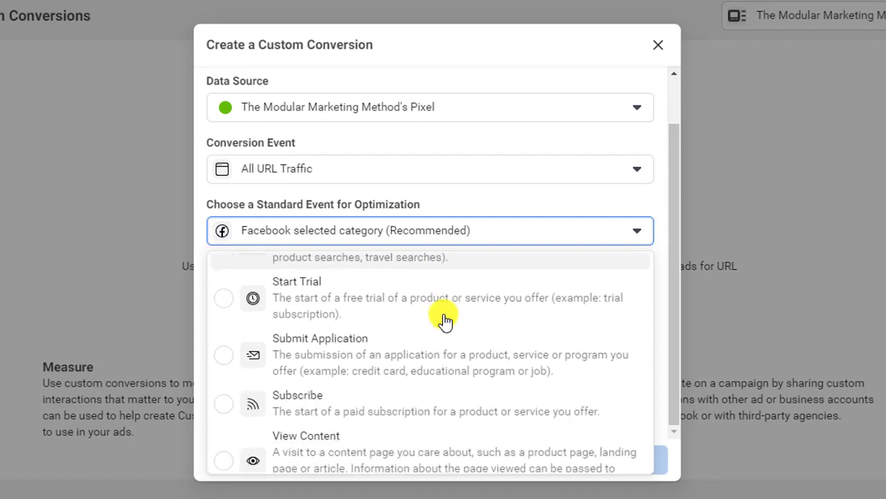
left_click(462, 166)
Set Lead as the conversion event with a URL-contains rule, then go to ClickFunnels
left_click(457, 177)
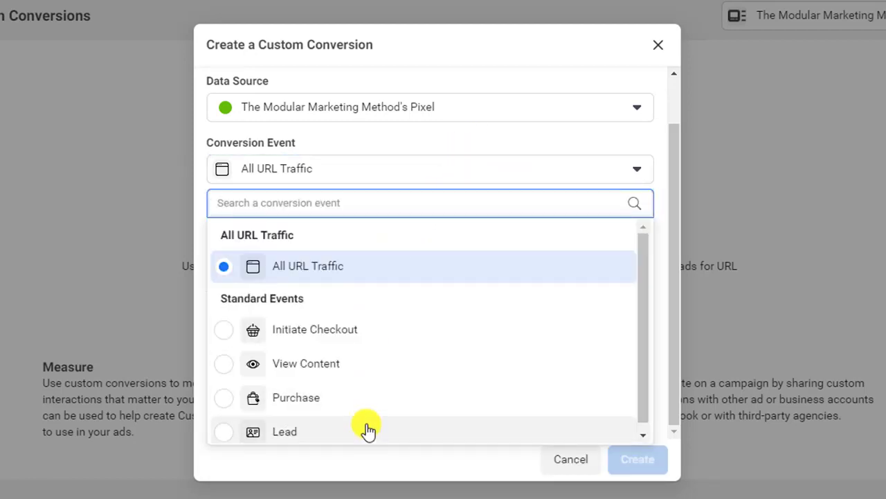
left_click(368, 430)
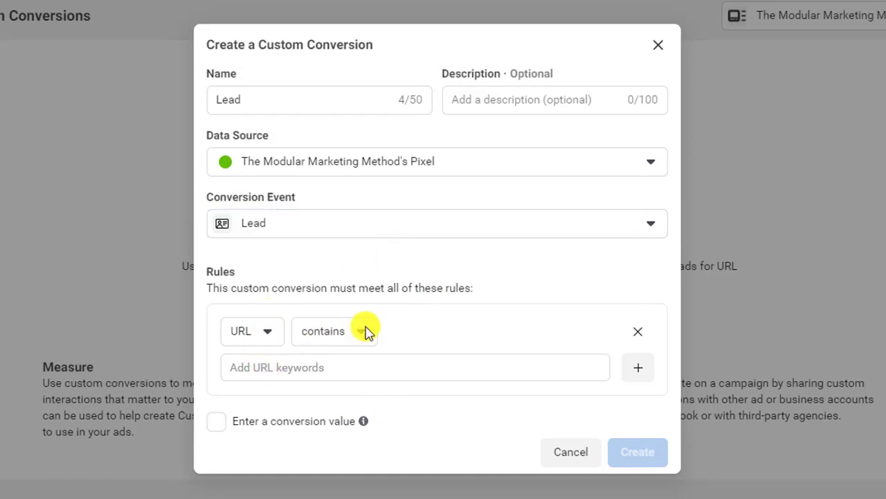
left_click(284, 339)
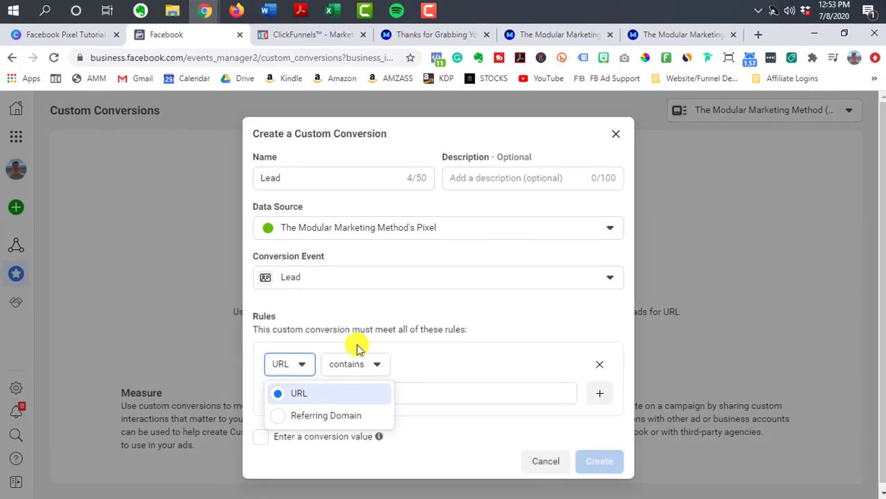
left_click(248, 365)
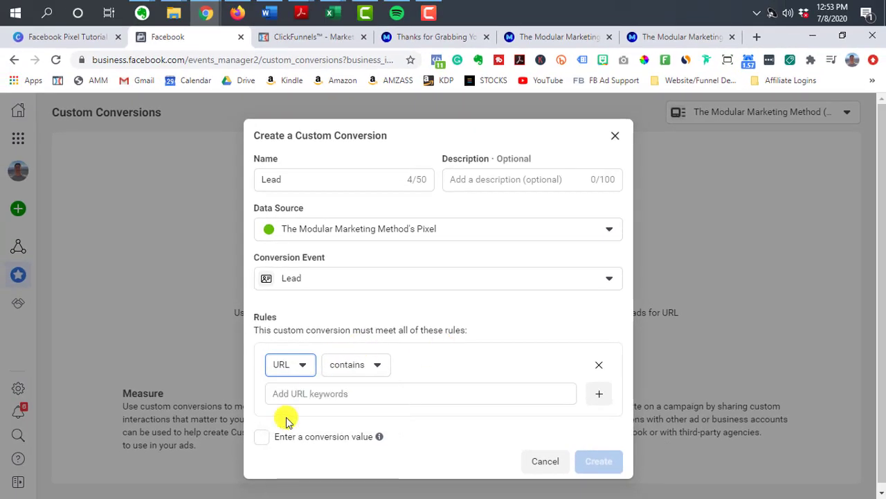
left_click(362, 394)
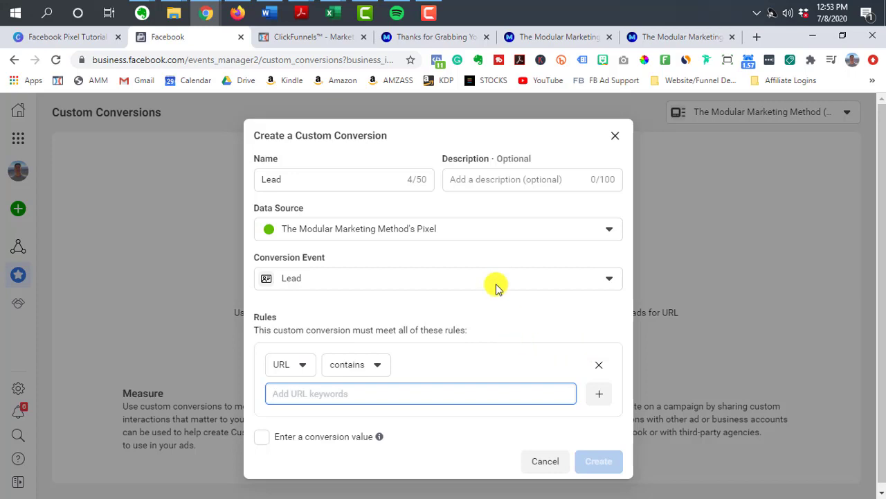
left_click(307, 38)
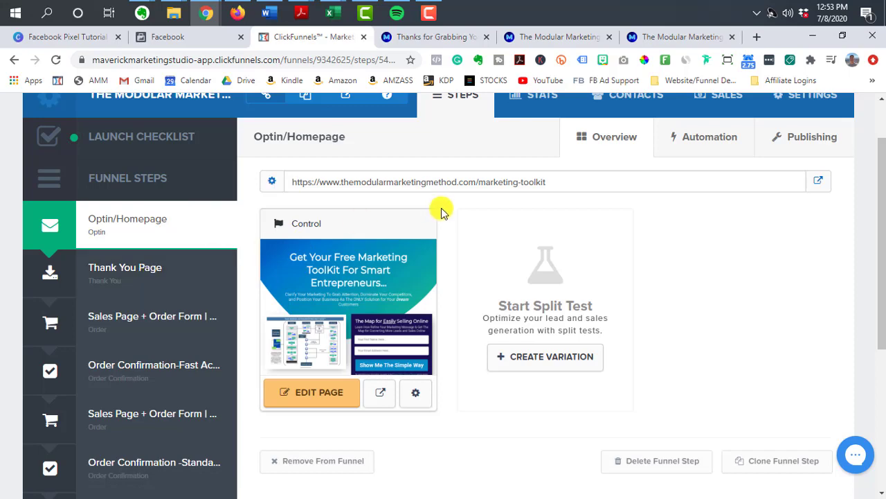
Open the Thank You Page step's live page and copy its web address
left_click(147, 273)
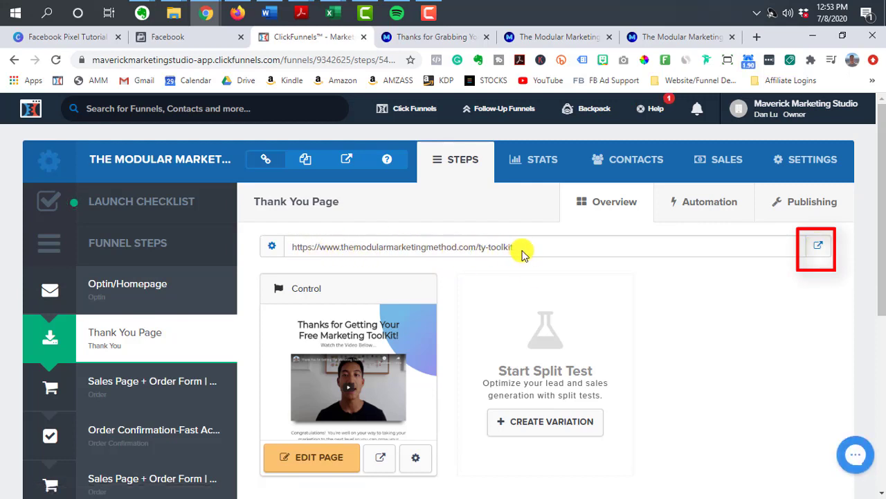
left_click(410, 36)
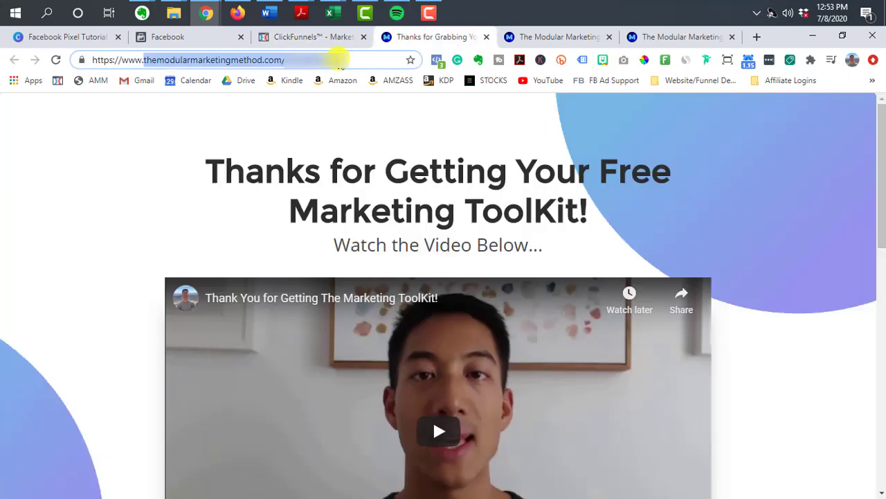
left_click_drag(339, 61, 359, 60)
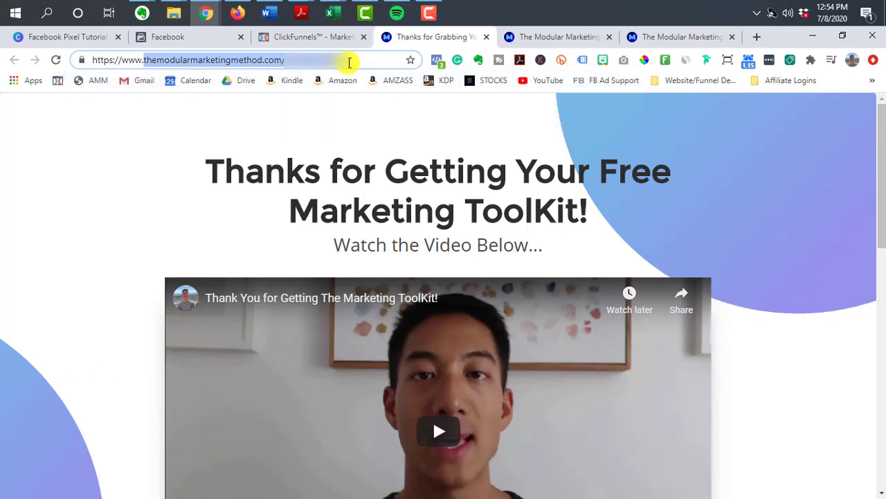
right_click(326, 59)
left_click(366, 126)
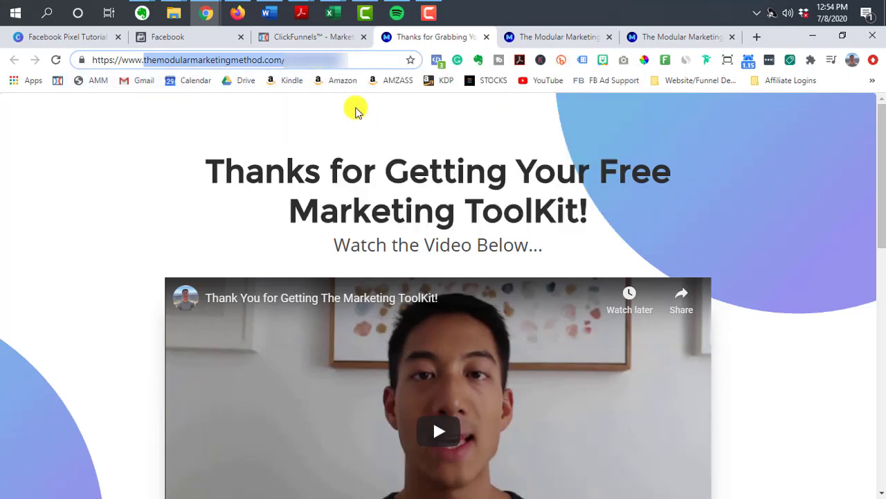
Paste the thank-you page address as the URL rule and create the Lead conversion
left_click(202, 37)
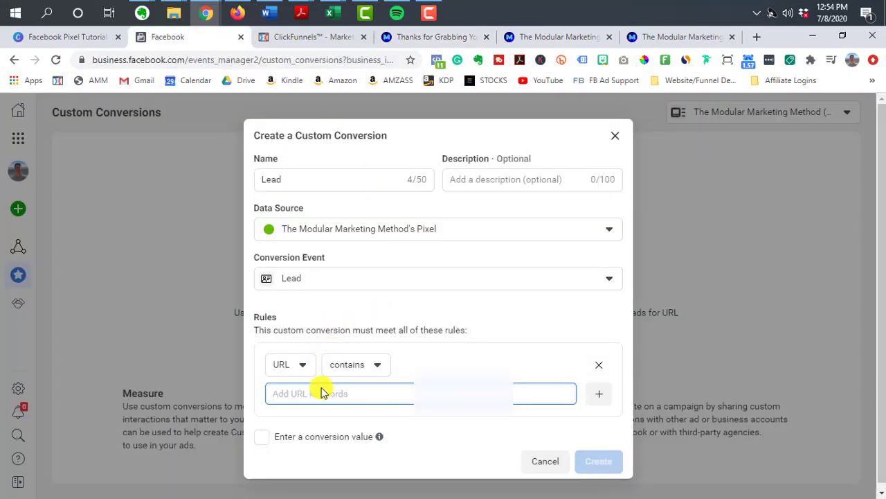
key("ctrl+v")
left_click(452, 374)
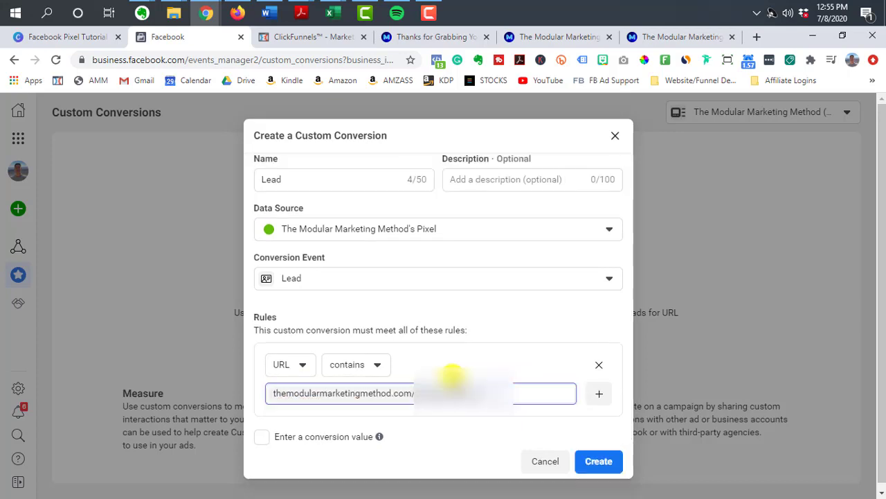
left_click(598, 462)
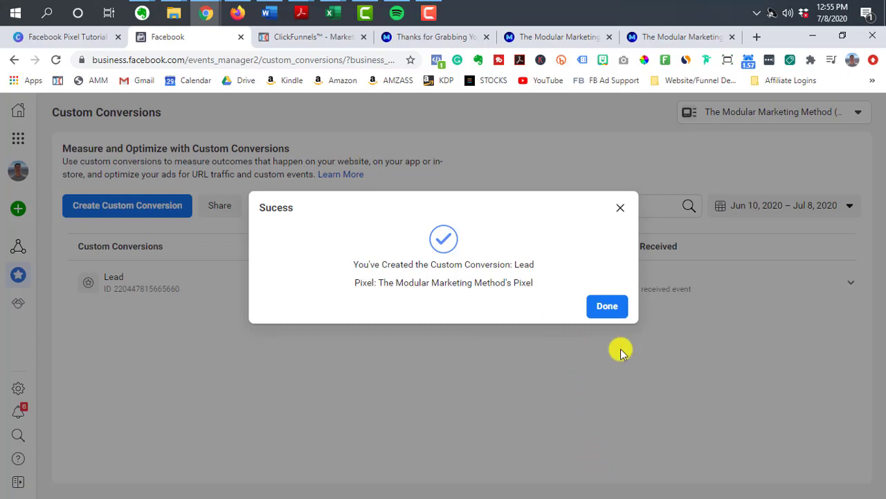
left_click(610, 309)
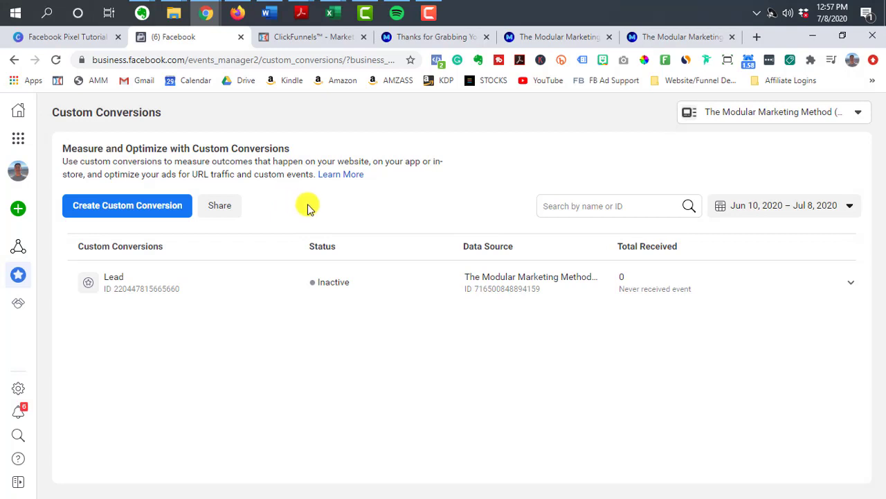
Return to ClickFunnels and scroll through the Thank You Page step overview
left_click(320, 38)
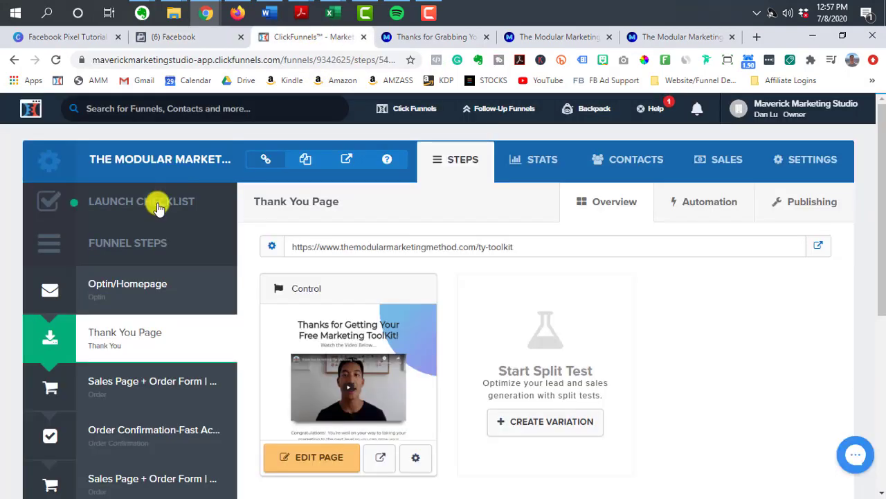
scroll(179, 332, "down", 1)
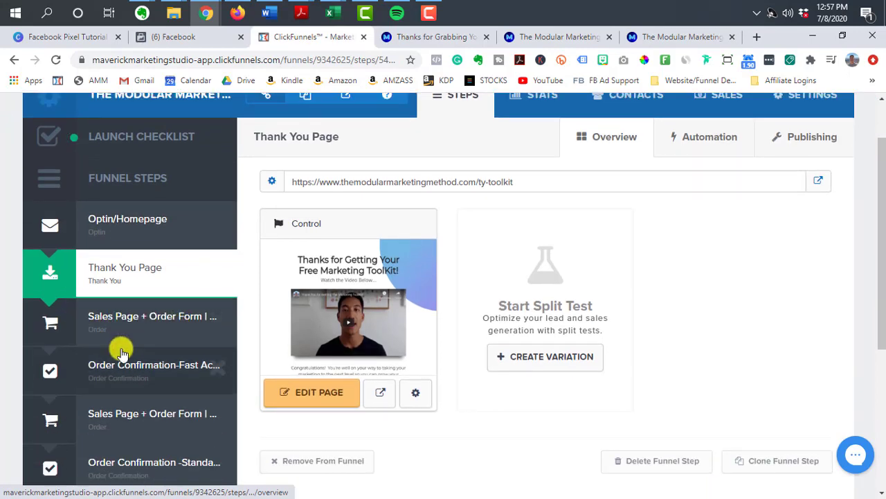
scroll(124, 332, "down", 1)
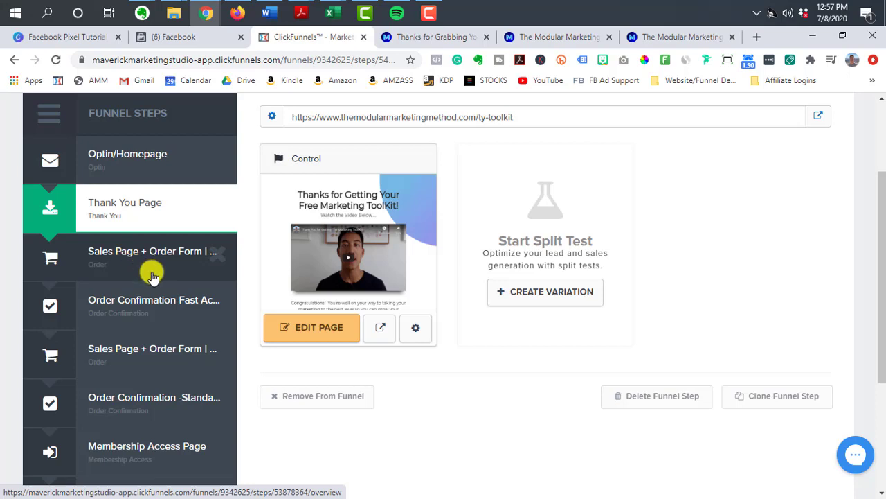
Draft a custom conversion named Purchase with the Purchase event, then cancel it
left_click(179, 39)
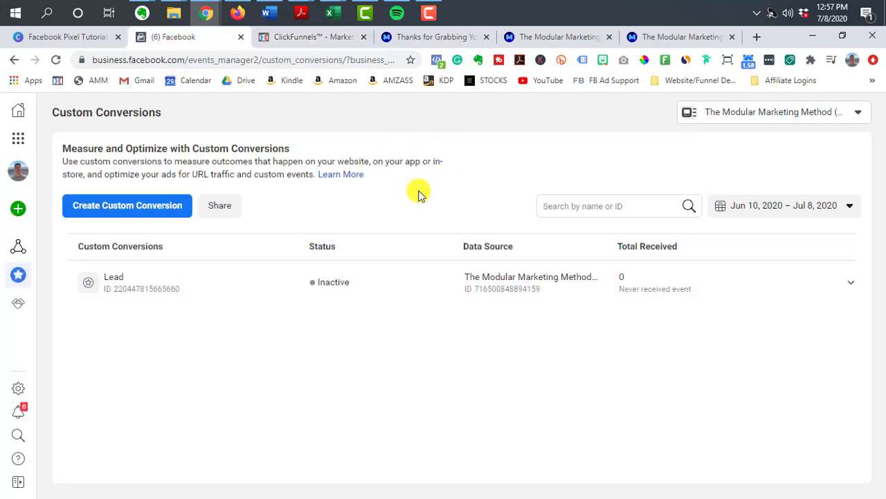
left_click(176, 208)
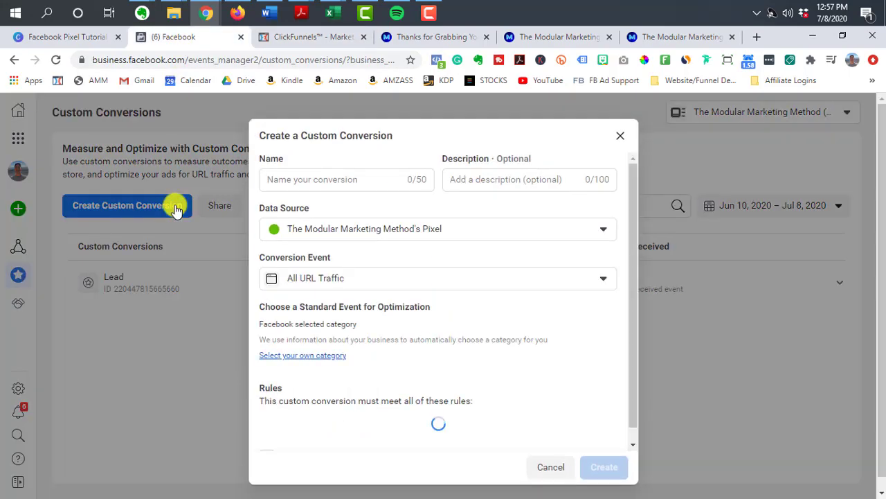
left_click(374, 179)
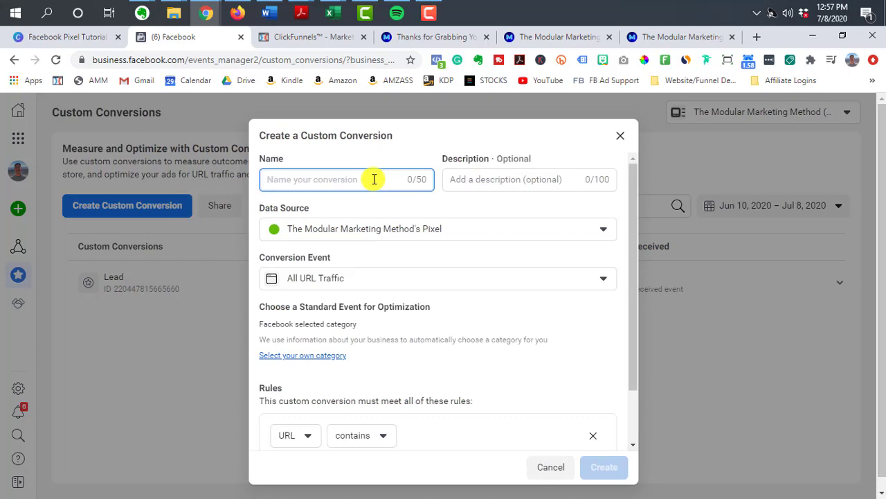
type("Purchase")
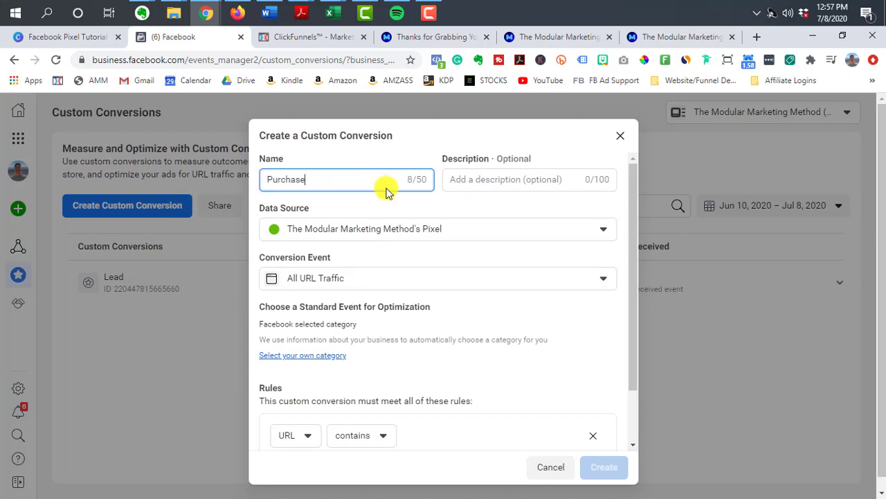
left_click(385, 280)
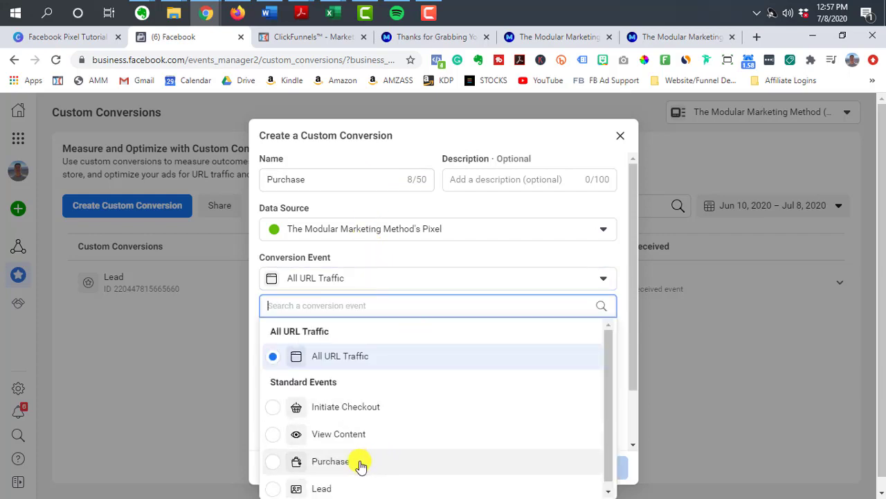
left_click(360, 463)
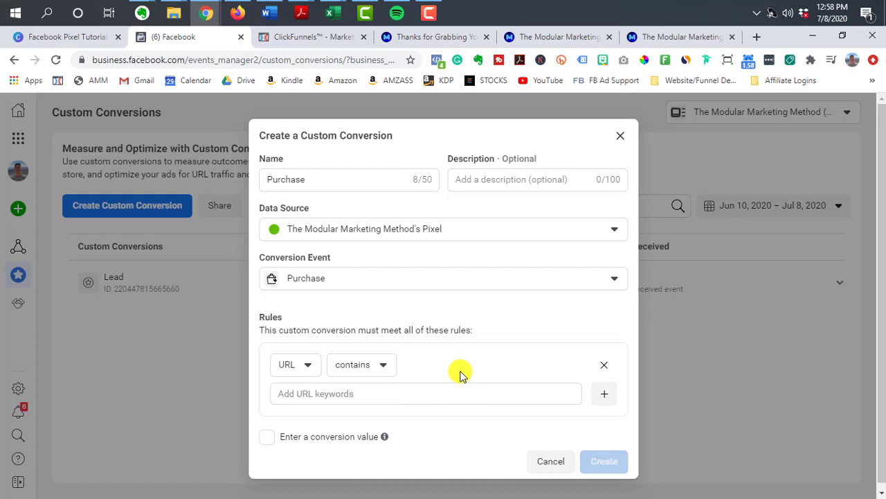
left_click(547, 463)
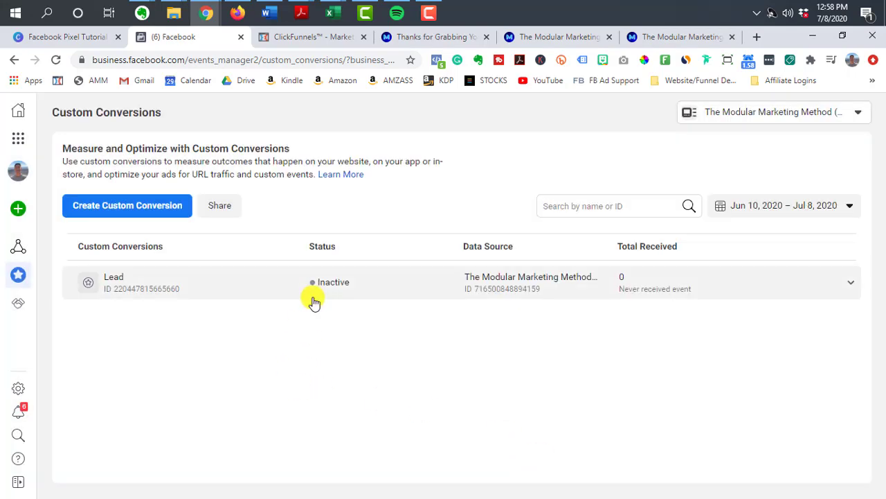
Glance at the ClickFunnels funnel steps, then return to Facebook's Custom Conversions list
left_click(301, 38)
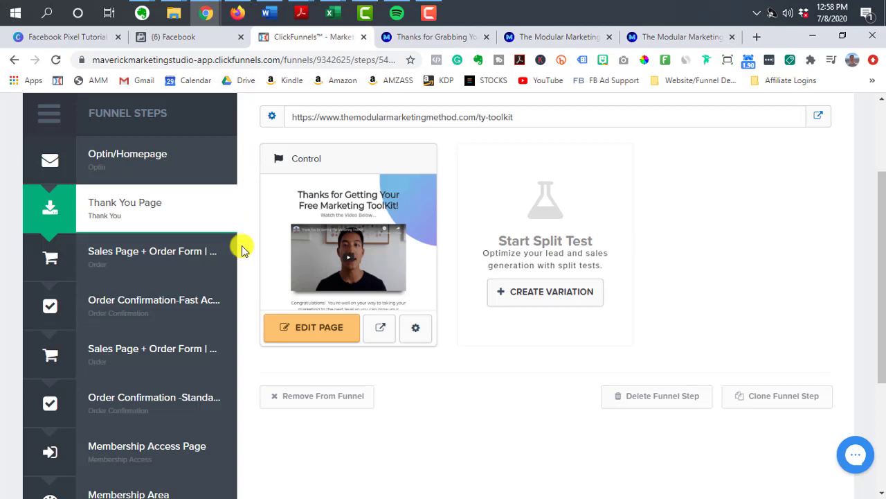
left_click(216, 39)
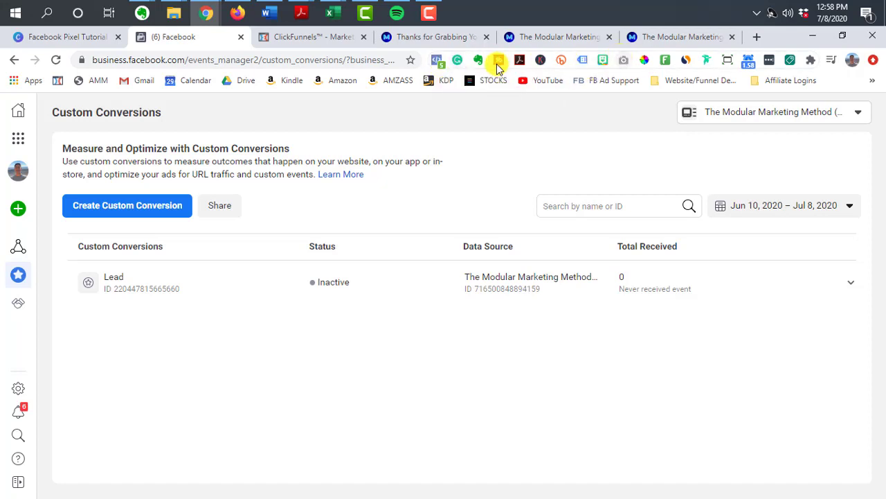
Verify with Pixel Helper that the thank-you ToolKit page fires PageView and Lead
left_click(441, 63)
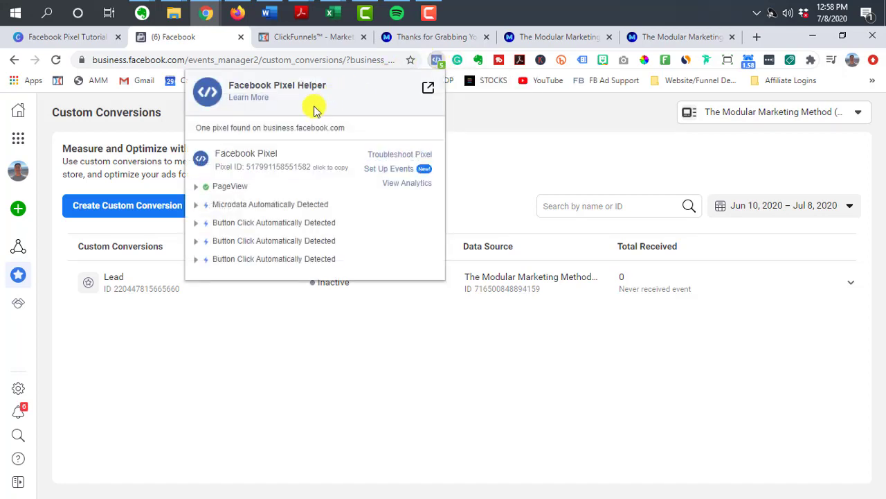
left_click(406, 40)
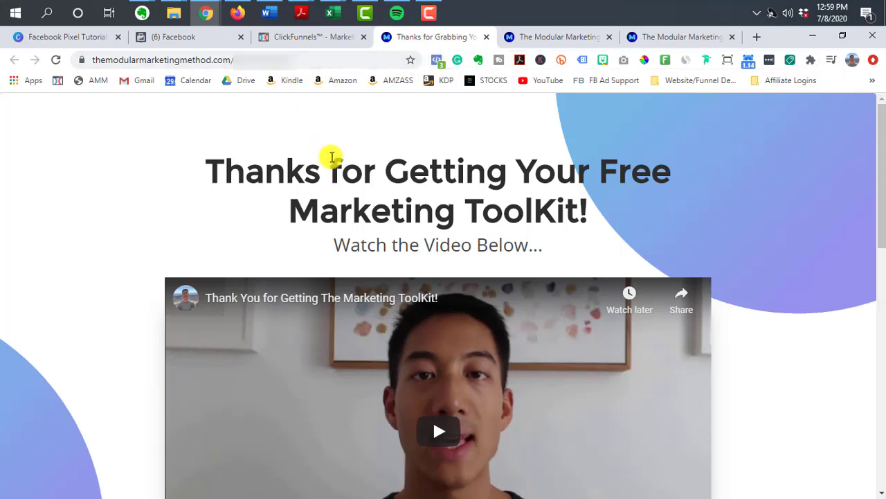
left_click(437, 62)
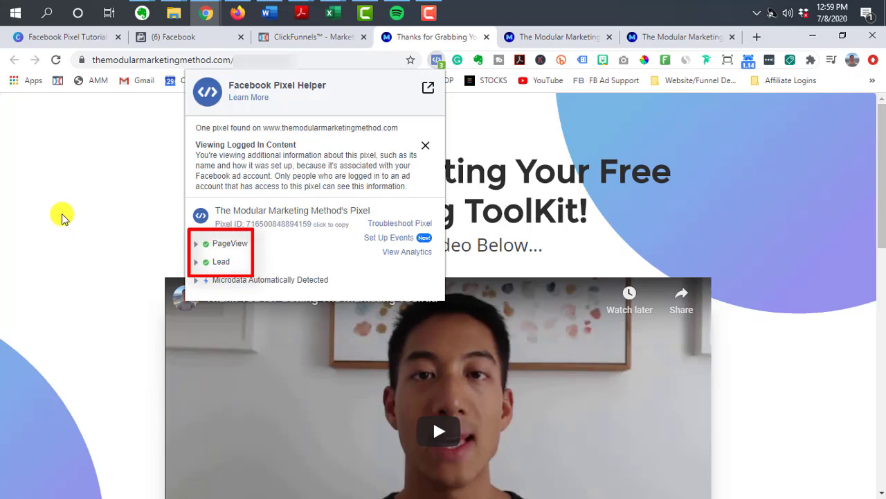
left_click(87, 184)
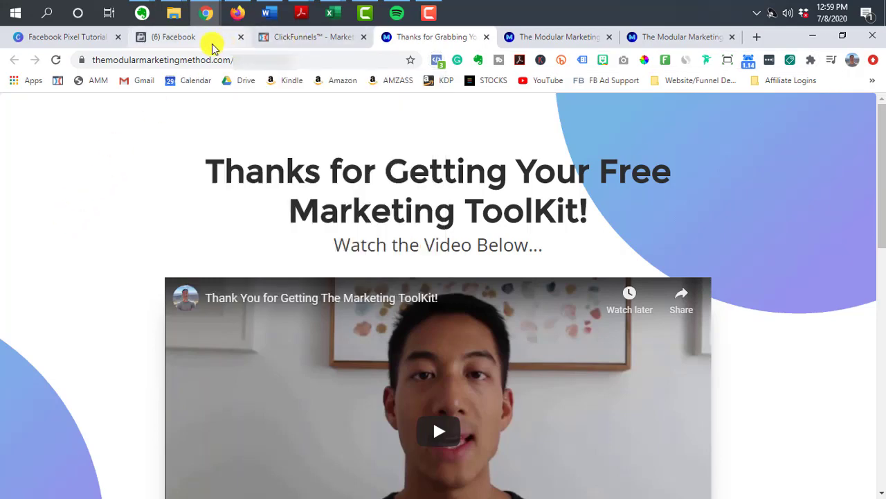
From the pixel's Data Sources overview, start a new website custom audience
left_click(180, 37)
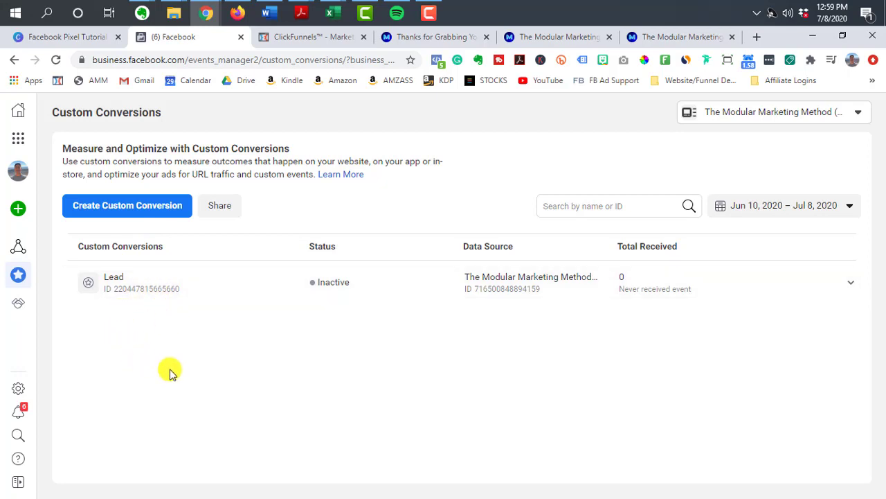
mouse_move(20, 223)
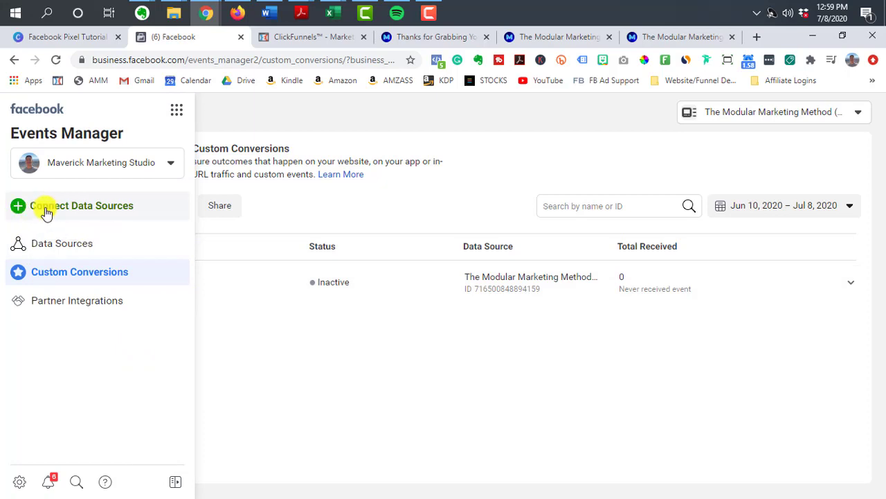
left_click(64, 243)
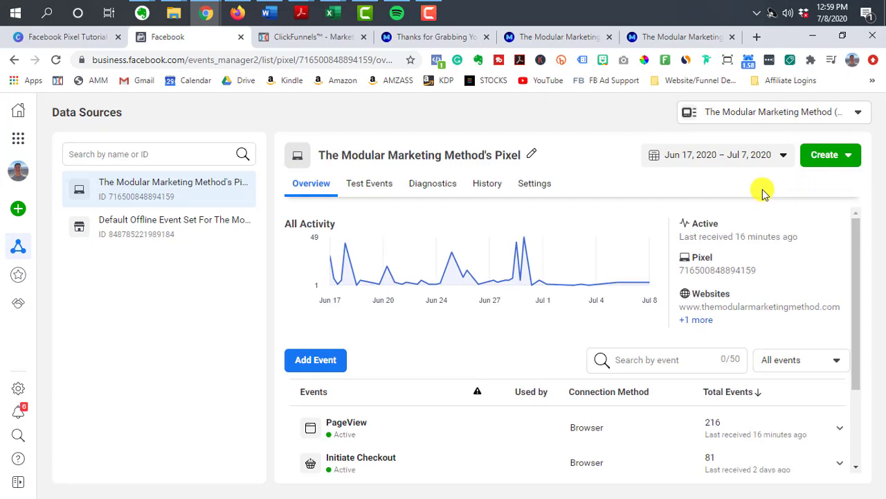
left_click(844, 163)
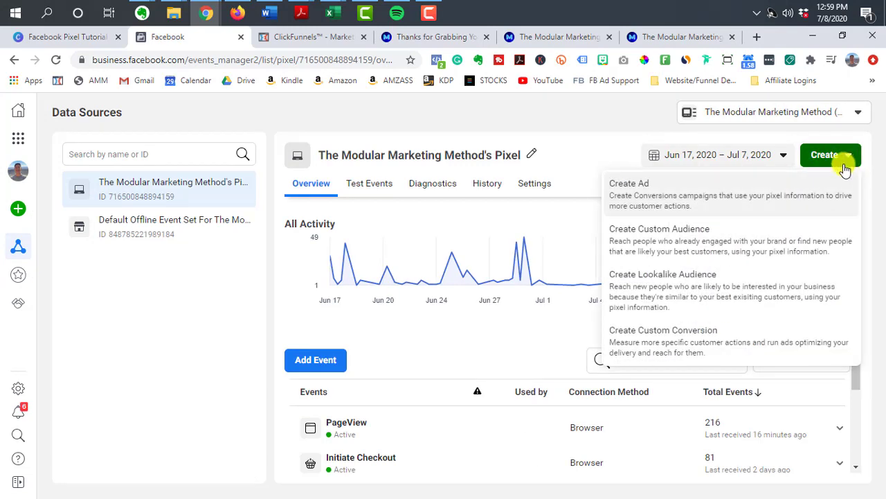
left_click(693, 246)
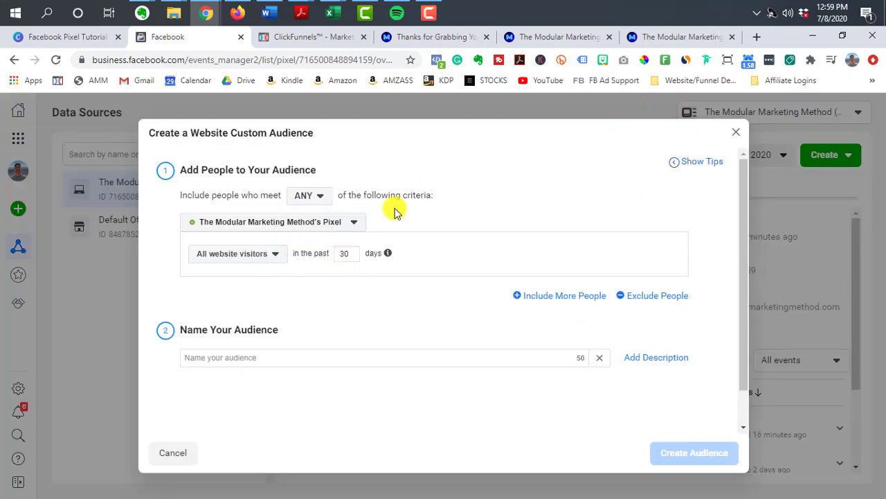
Target people who triggered the Lead event in the past 180 days
left_click(262, 256)
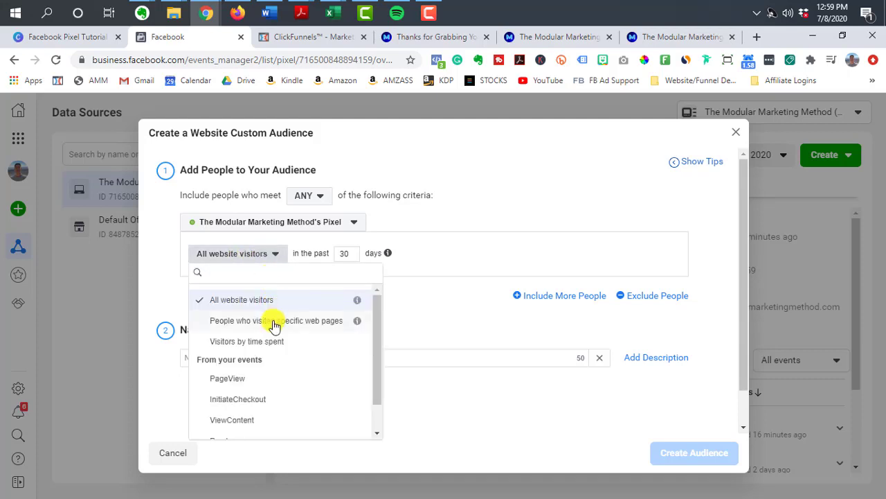
scroll(281, 374, "down", 1)
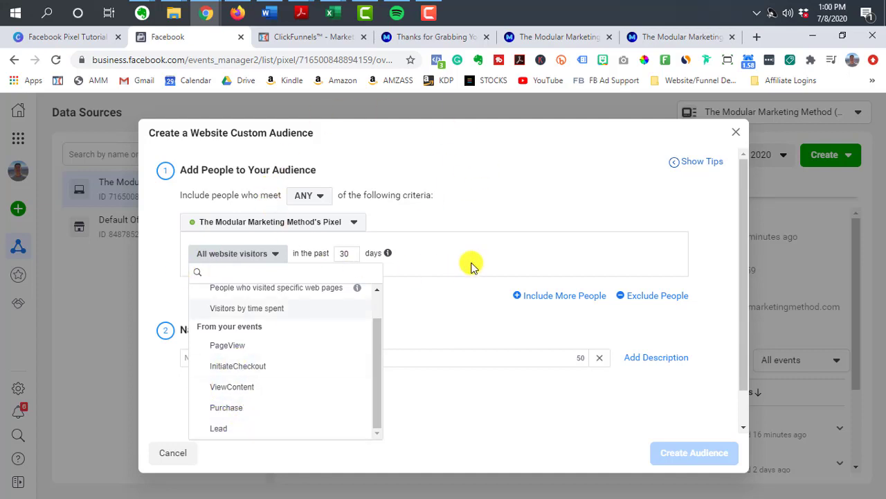
left_click(218, 427)
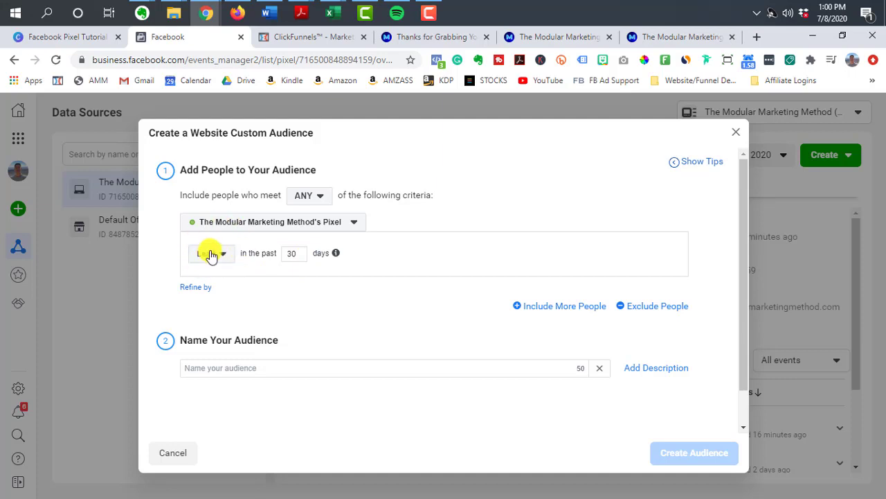
double_click(299, 254)
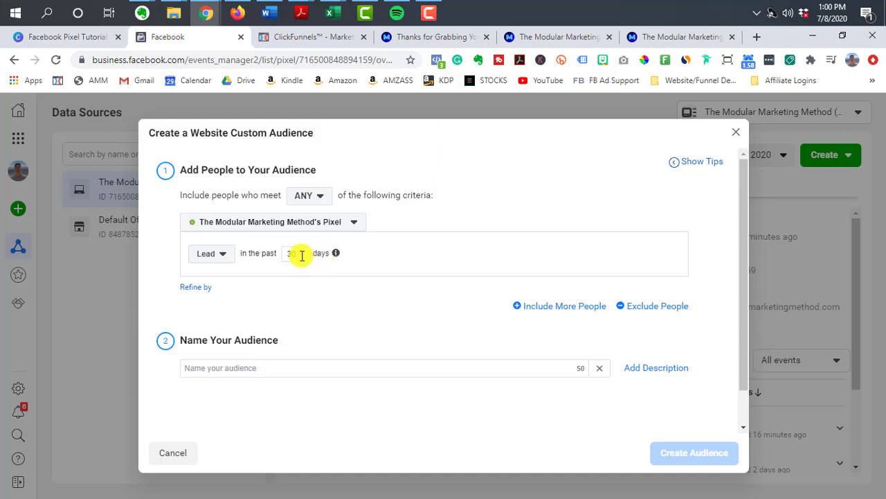
type("180")
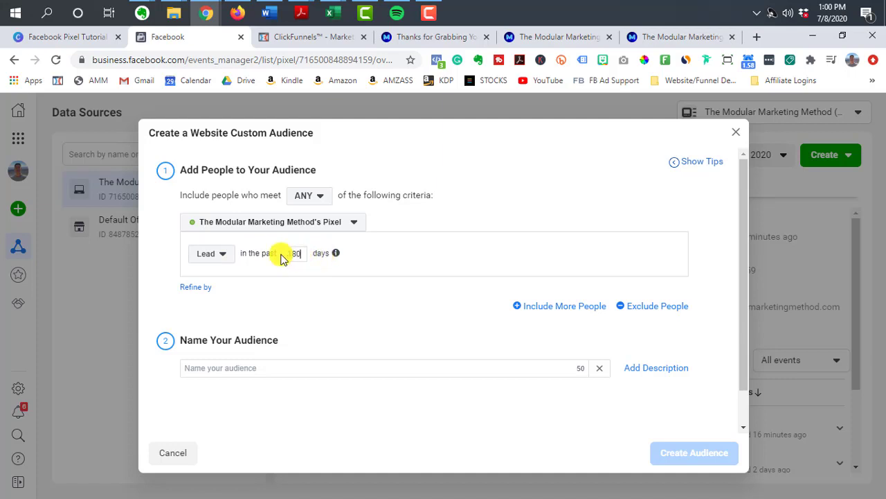
left_click(171, 257)
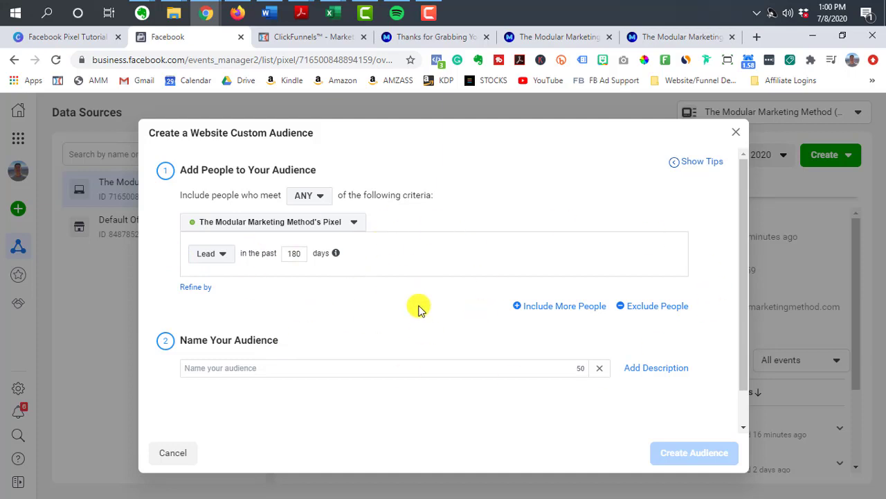
left_click(299, 365)
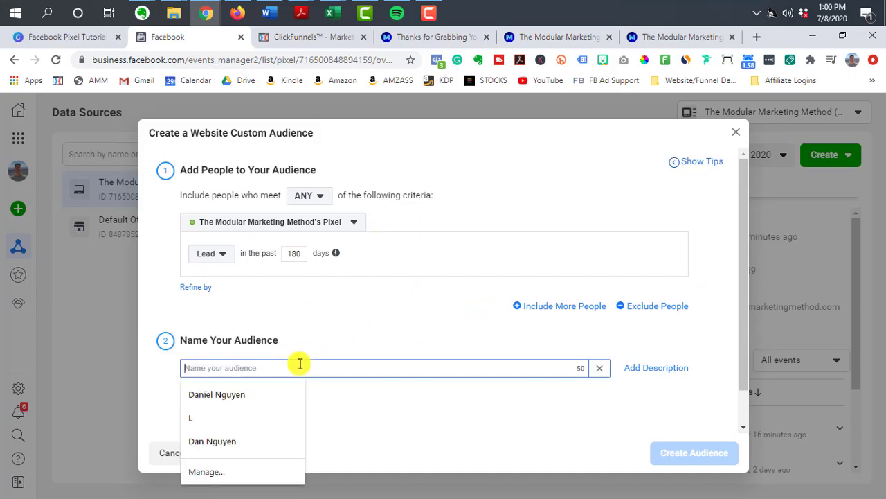
Name the audience 'Lead' and close the Create a Website Custom Audience dialog
type("Lead")
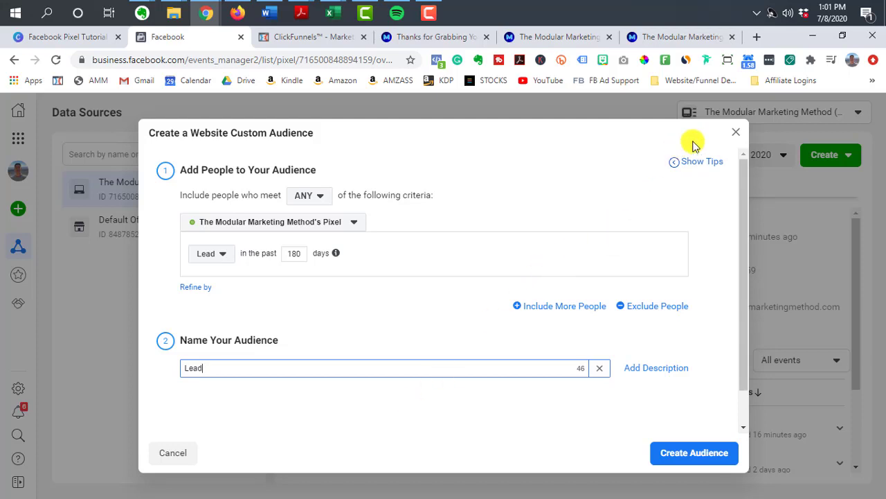
left_click(736, 132)
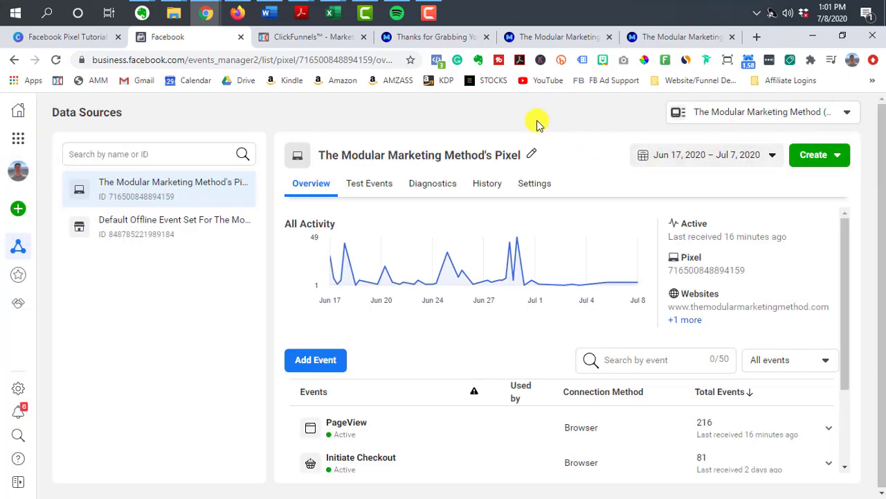